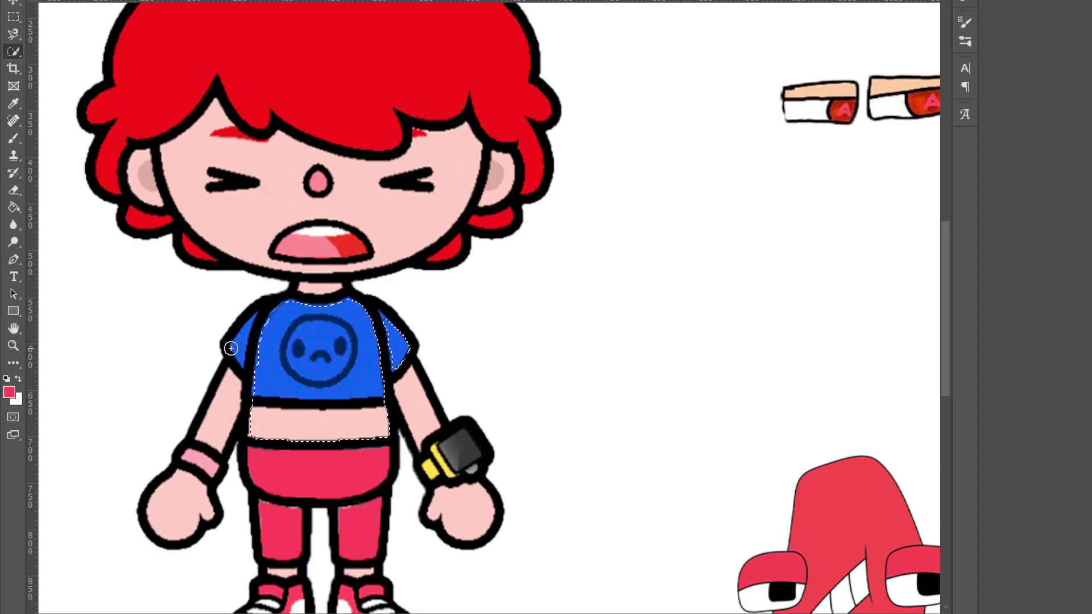
Paint the selected blue shirt and bare midriff light pink sampled from the reference character's sweater, and clear the selection
key("ctrl+0")
left_click(14, 138)
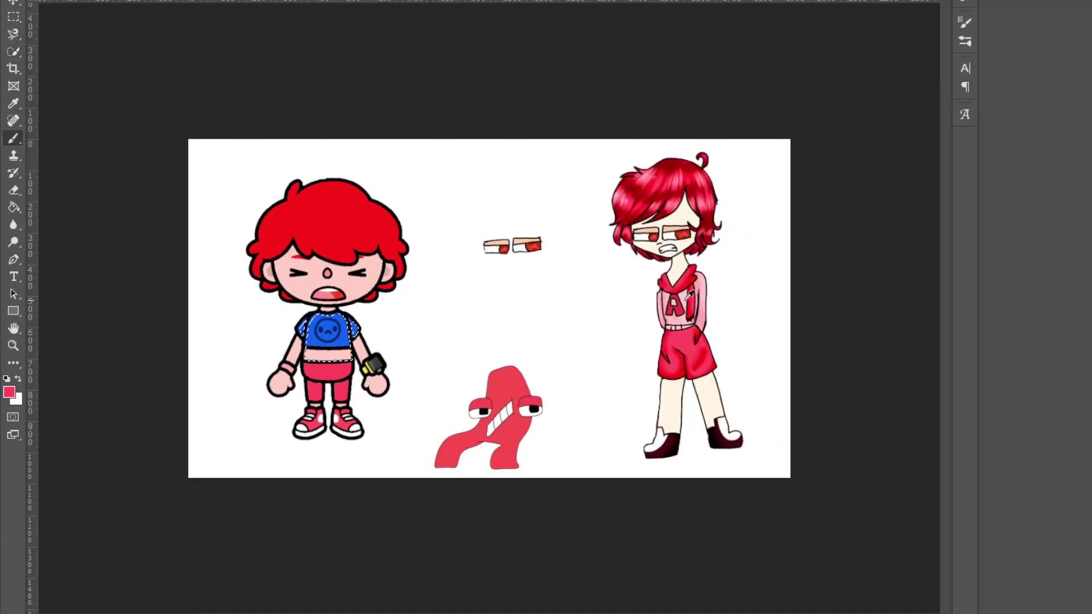
left_click(681, 328, "alt")
scroll(495, 310, "up", 8)
mouse_move(237, 316)
left_mouse_down()
mouse_move(245, 403)
mouse_move(282, 191)
mouse_move(388, 307)
left_mouse_up()
key("ctrl+d")
scroll(317, 339, "up", 3)
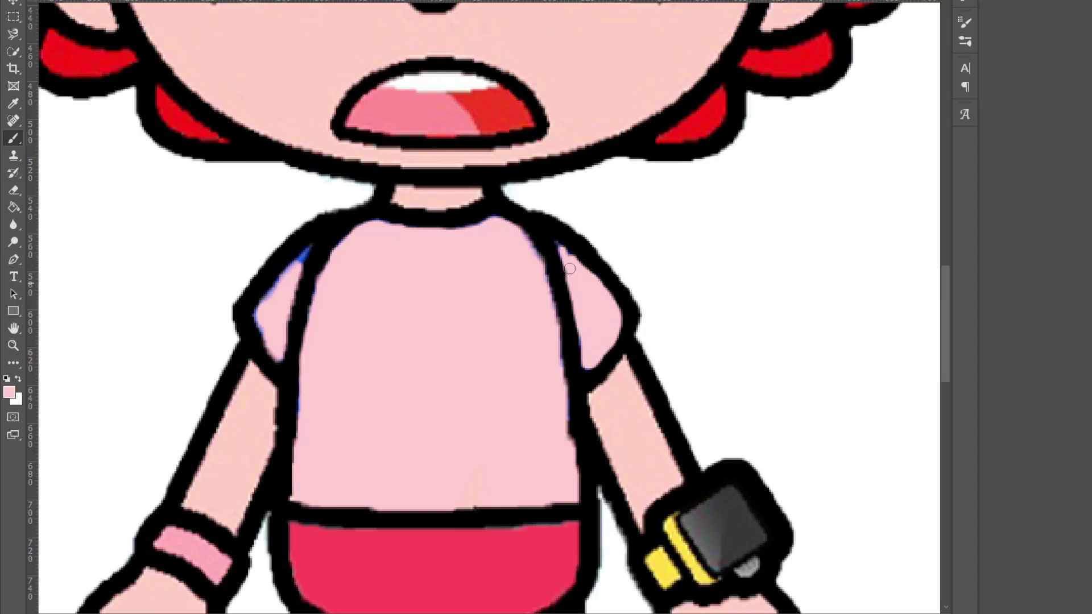
Cover the leftover blue edges on both sleeves and along the shirt's side with the light pink
left_click_drag(571, 276, 868, 275)
scroll(523, 387, "up", 3)
mouse_move(651, 173)
left_mouse_down()
mouse_move(577, 284)
mouse_move(602, 336)
left_mouse_up()
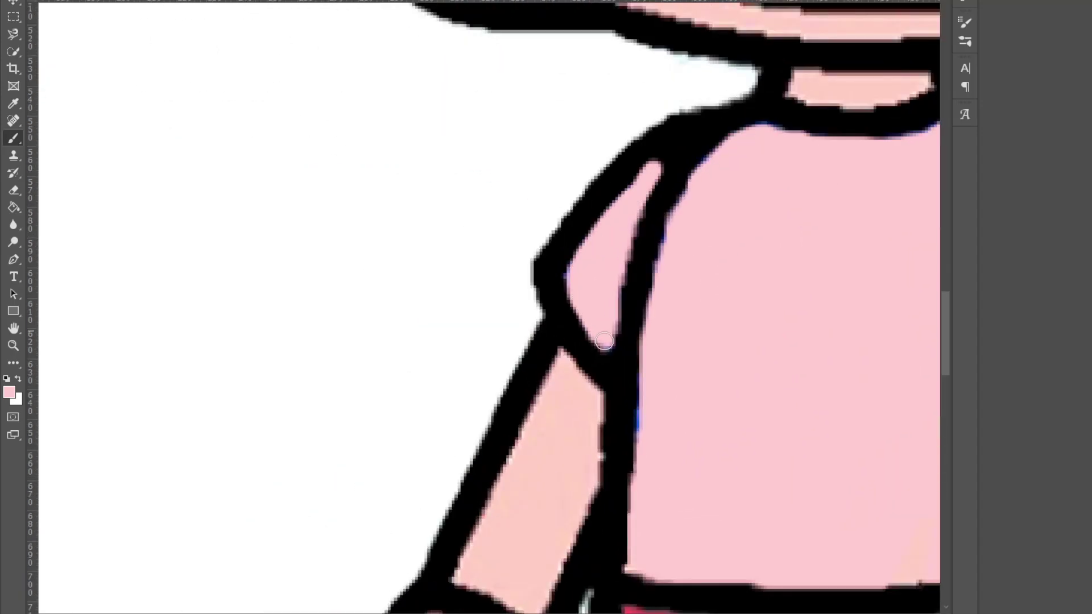
scroll(602, 336, "down", 2)
left_click_drag(675, 335, 671, 407)
scroll(716, 377, "down", 8)
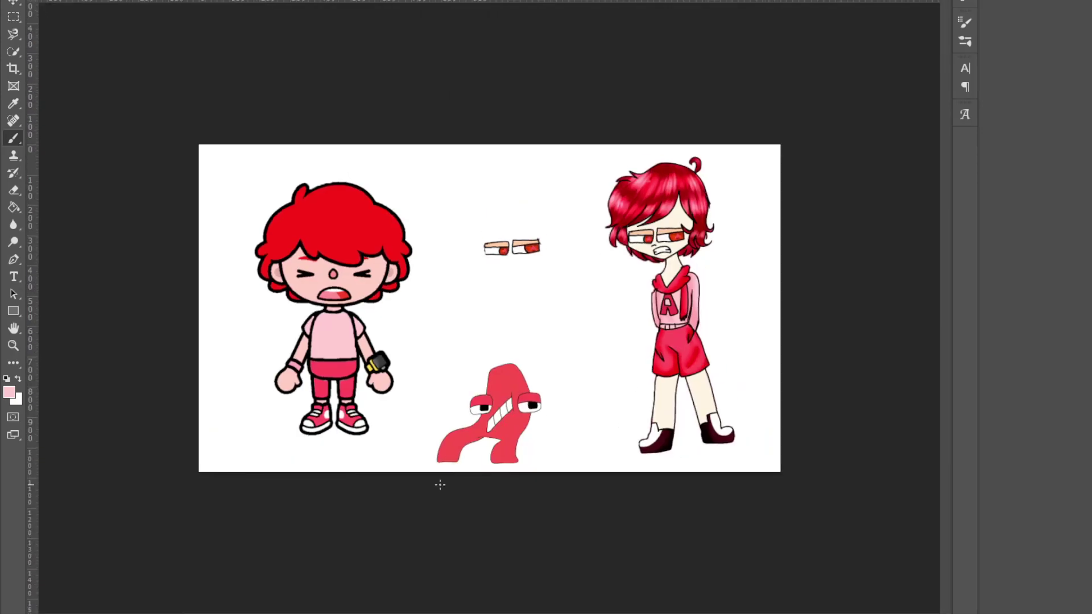
Paint the left shoe's upper and toe cap dark maroon sampled from the reference's shoe, keeping the laces and sole white
scroll(328, 390, "up", 3)
scroll(328, 390, "down", 3)
left_click(685, 451, "alt")
scroll(256, 438, "up", 6)
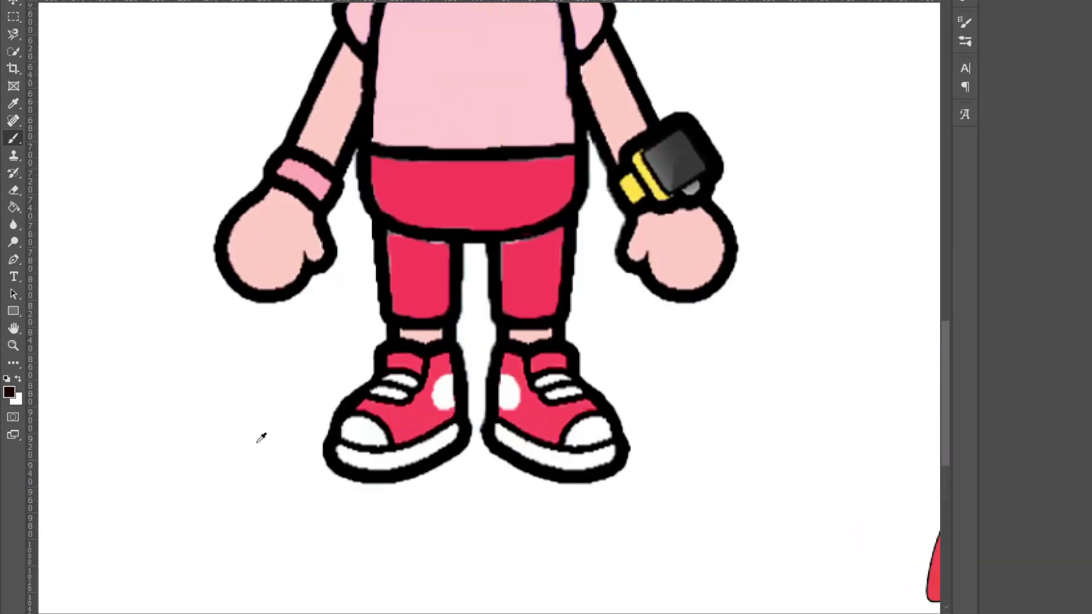
mouse_move(407, 395)
left_mouse_down()
mouse_move(375, 426)
mouse_move(402, 390)
mouse_move(444, 392)
mouse_move(387, 403)
mouse_move(397, 436)
mouse_move(441, 436)
mouse_move(417, 429)
mouse_move(457, 402)
left_mouse_up()
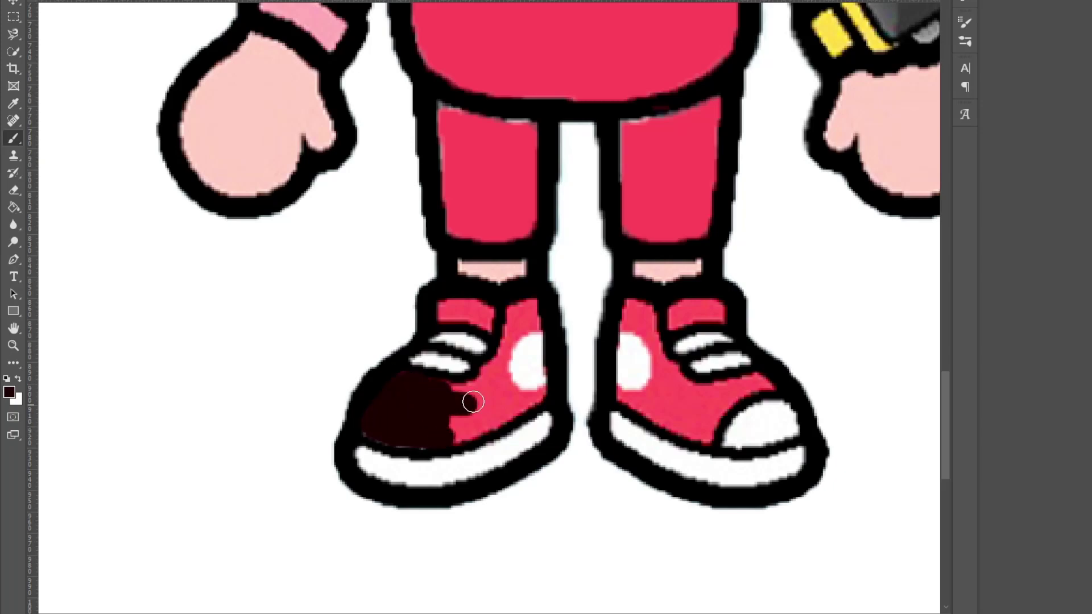
mouse_move(517, 314)
left_mouse_down()
mouse_move(498, 369)
mouse_move(441, 397)
left_mouse_up()
mouse_move(516, 311)
left_mouse_down()
mouse_move(529, 319)
mouse_move(461, 308)
left_mouse_up()
scroll(449, 432, "up", 2)
mouse_move(432, 409)
left_mouse_down()
mouse_move(468, 421)
mouse_move(558, 273)
mouse_move(560, 342)
mouse_move(475, 414)
mouse_move(501, 406)
left_mouse_up()
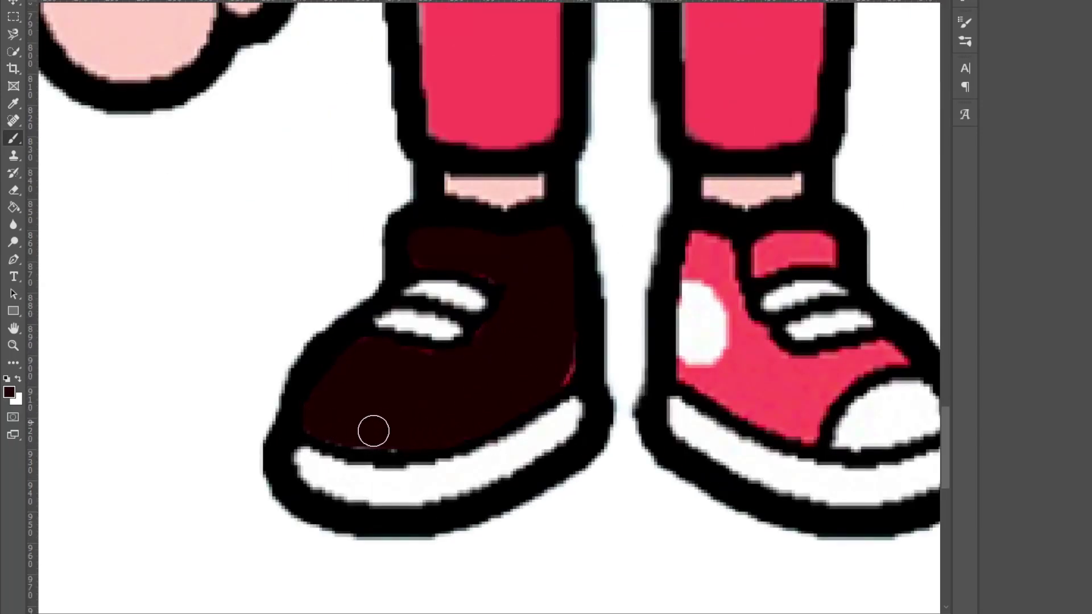
Paint the right shoe's upper and toe cap in the same dark maroon, keeping its laces and sole white
scroll(658, 354, "down", 2)
mouse_move(574, 220)
left_mouse_down()
mouse_move(570, 280)
mouse_move(592, 295)
mouse_move(644, 319)
mouse_move(699, 317)
mouse_move(684, 313)
mouse_move(720, 296)
mouse_move(656, 279)
mouse_move(709, 279)
mouse_move(718, 294)
mouse_move(664, 299)
mouse_move(585, 236)
mouse_move(582, 269)
mouse_move(653, 316)
mouse_move(584, 207)
mouse_move(601, 265)
mouse_move(596, 246)
mouse_move(631, 263)
left_mouse_up()
scroll(619, 271, "up", 3)
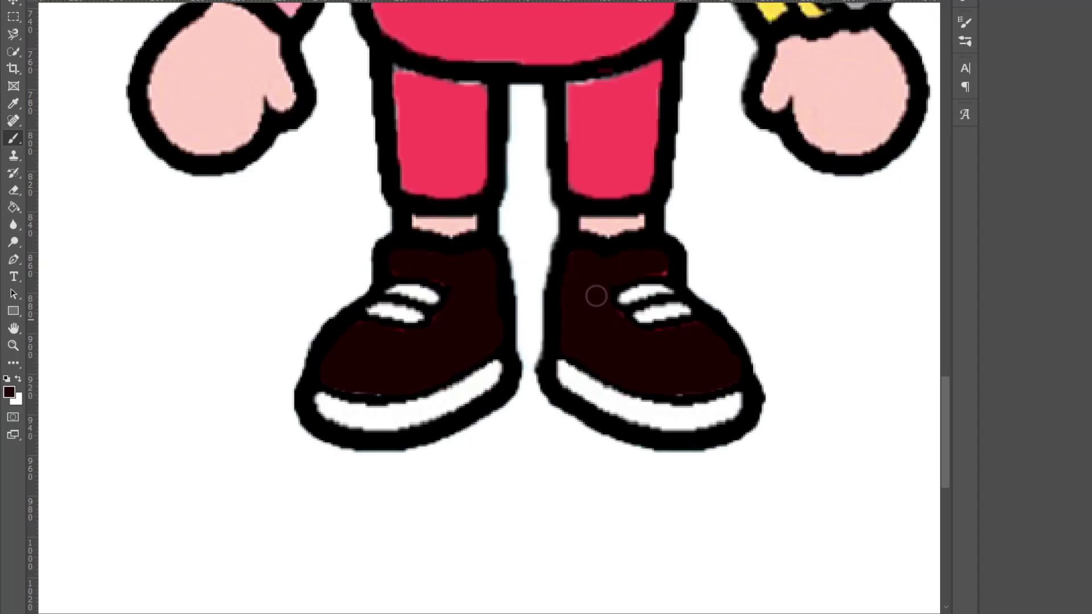
scroll(703, 325, "down", 6)
scroll(703, 324, "up", 1)
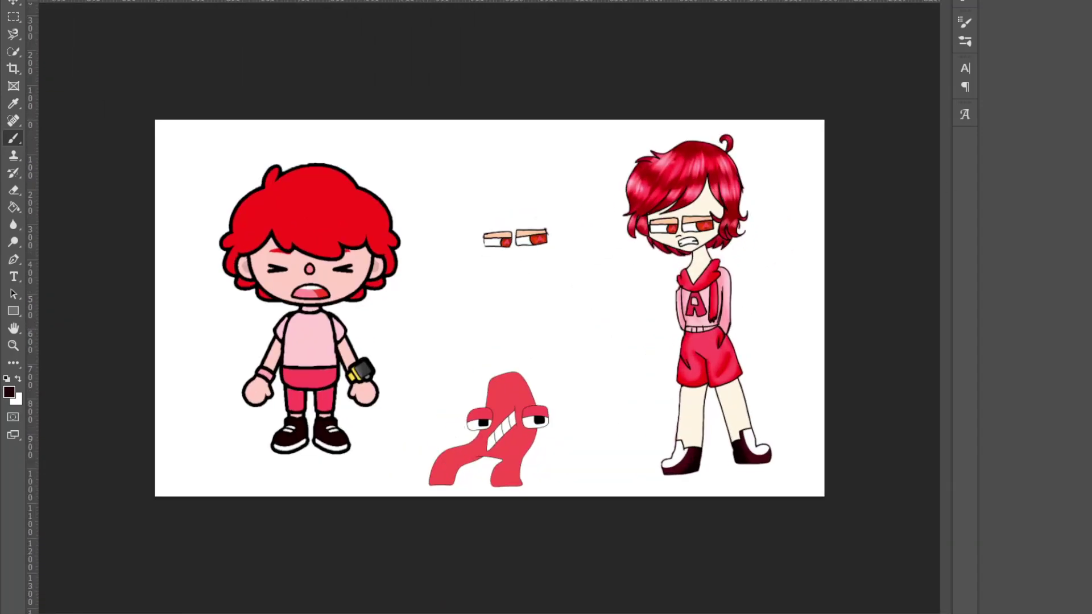
Place the separate pair of half-closed red eyes on the character's face and scale them to fit it
left_click(14, 5)
left_click_drag(526, 241, 319, 277)
scroll(316, 276, "up", 4)
left_click_drag(240, 231, 241, 207)
left_click_drag(285, 256, 290, 260)
left_click_drag(280, 188, 285, 189)
key("Return")
Cover the original nose between the new eyes with skin tone sampled from the face
scroll(166, 253, "up", 4)
left_click(13, 140)
left_click(249, 287, "alt")
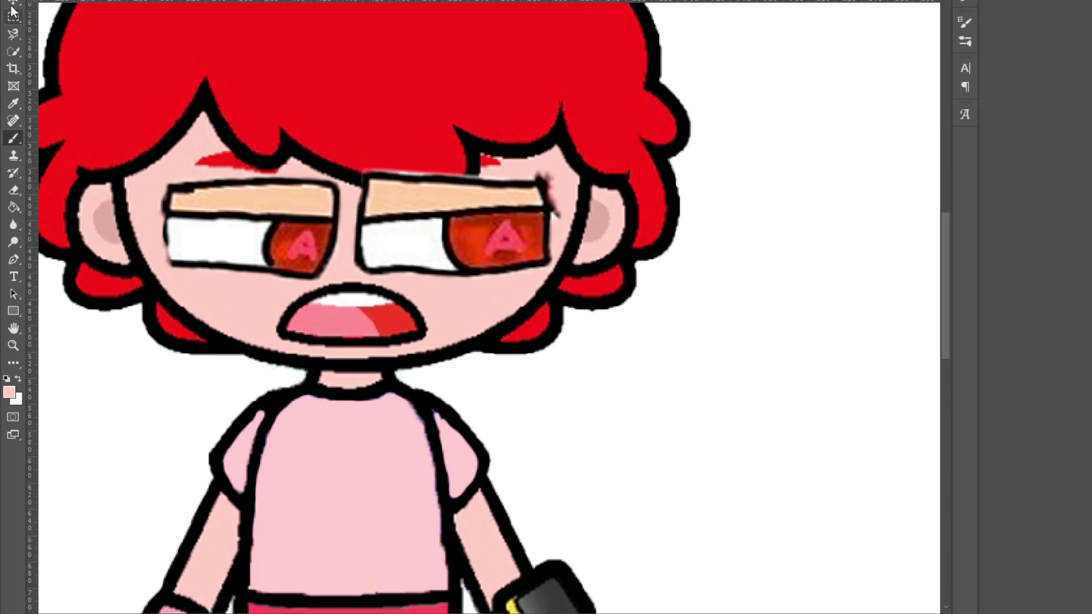
Make the eyes temporarily semi-transparent and erase the part overlapping the hair fringe with a smaller eraser
left_click(13, 3)
scroll(299, 284, "down", 5)
scroll(284, 252, "up", 5)
scroll(375, 204, "down", 2)
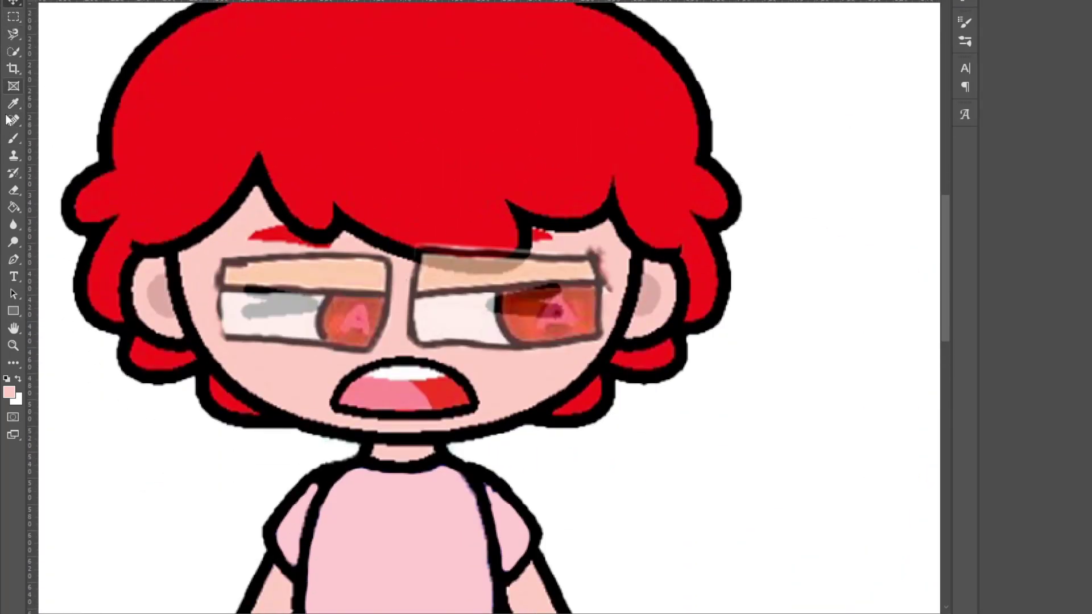
left_click(13, 190)
key("bracketleft")
key("bracketleft")
key("bracketleft")
key("bracketleft")
mouse_move(438, 241)
left_mouse_down()
mouse_move(455, 256)
mouse_move(444, 243)
mouse_move(509, 238)
left_mouse_up()
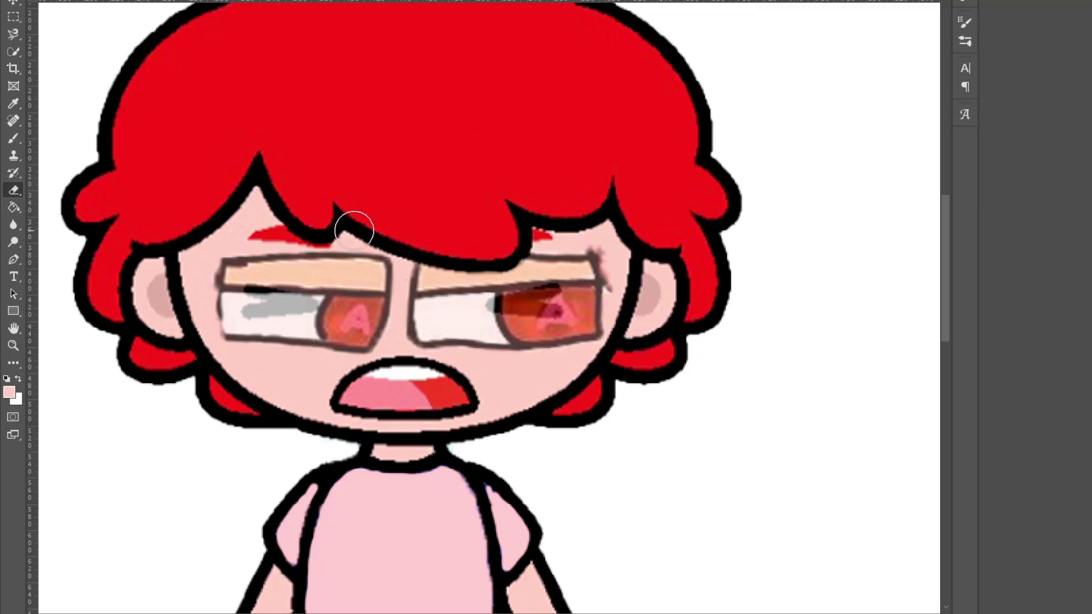
scroll(354, 230, "down", 3)
scroll(217, 220, "down", 4)
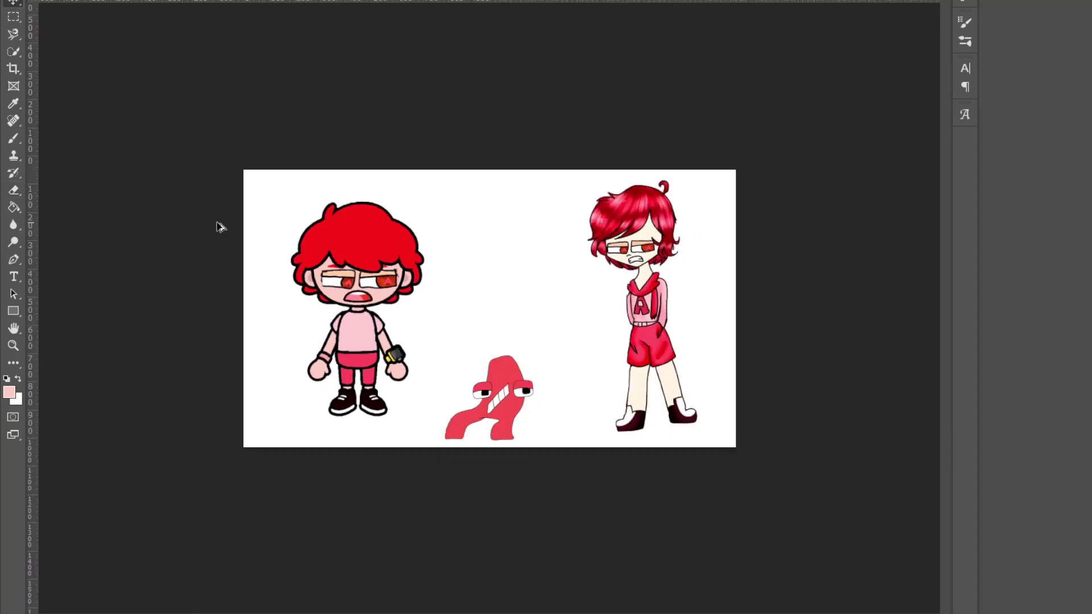
Duplicate the red letter A figure, shrink the copy and place it on the chest of the pink shirt
scroll(210, 386, "up", 5)
scroll(210, 386, "down", 3)
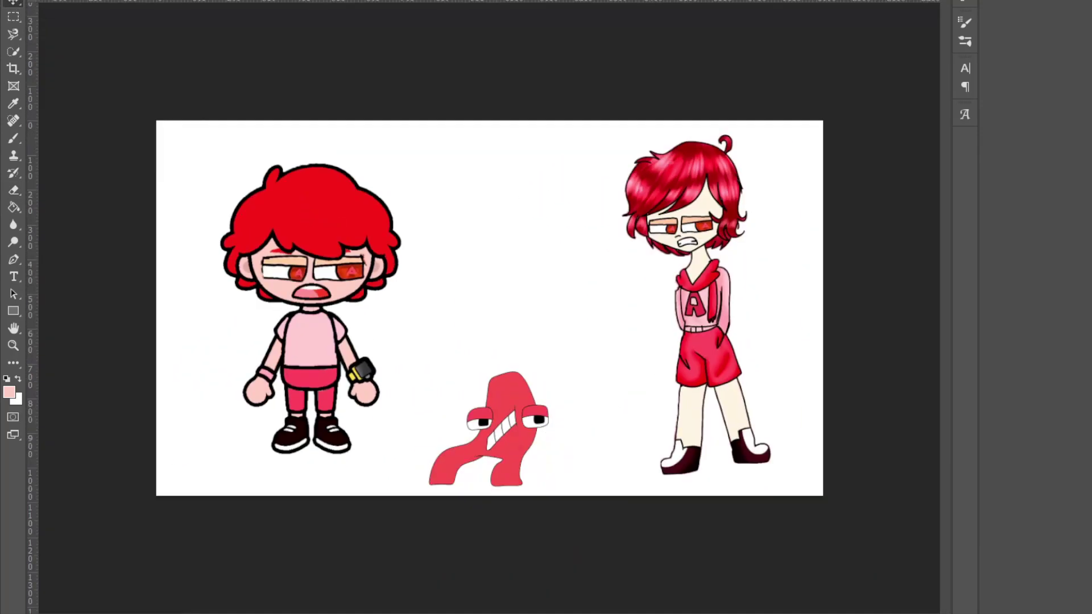
left_click_drag(517, 398, 325, 315, "alt")
key("ctrl+t")
left_click_drag(308, 238, 307, 370)
scroll(306, 422, "up", 3)
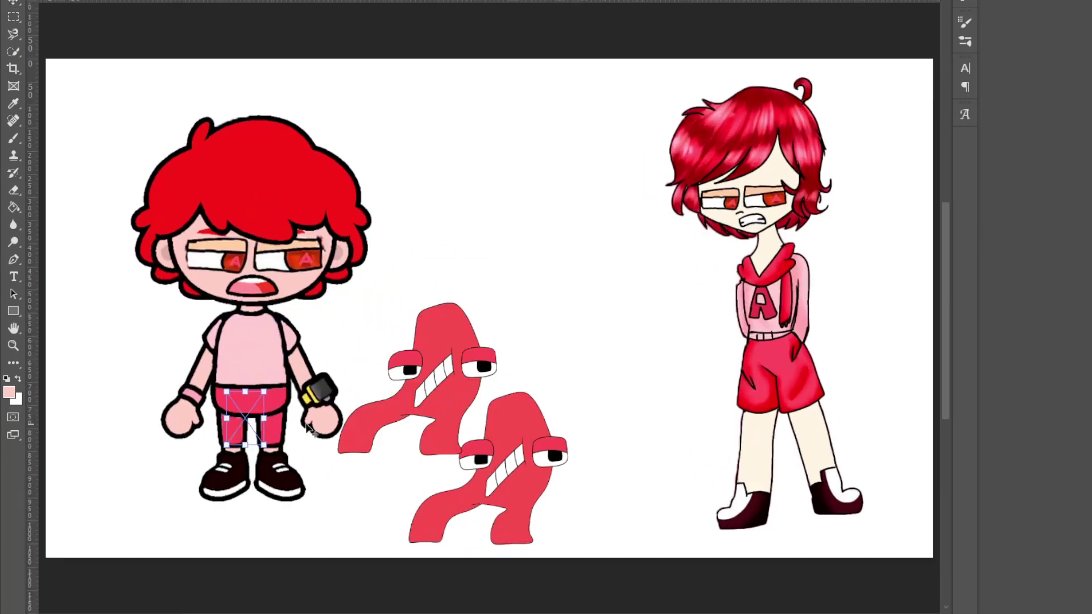
left_click_drag(243, 416, 241, 331)
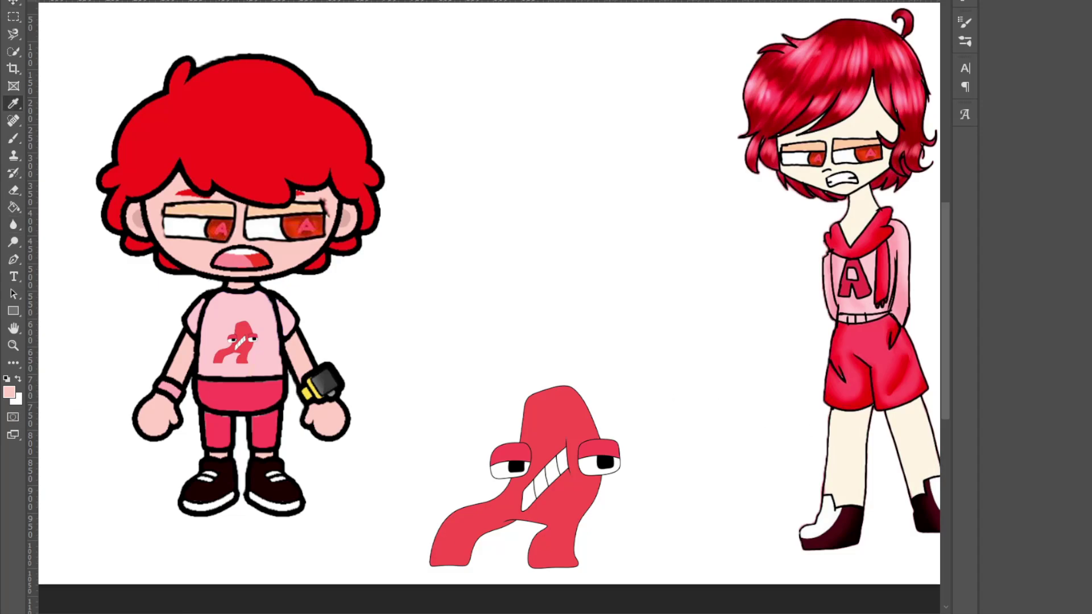
Draw a black curved outline across the shirt's neckline to form a scarf collar
scroll(489, 307, "up", 5)
scroll(472, 498, "left", 5)
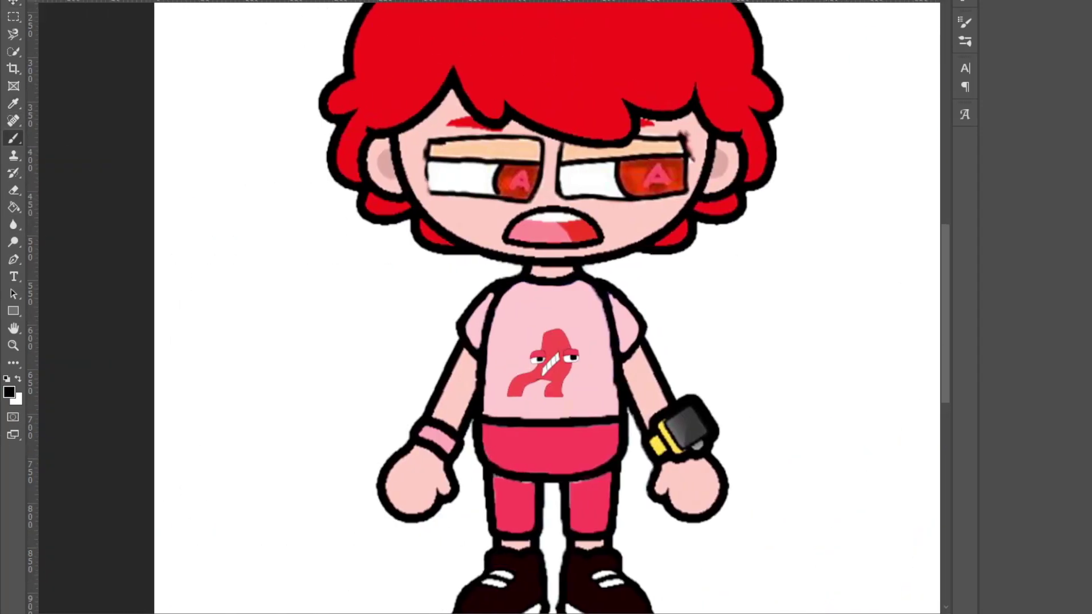
scroll(592, 449, "up", 1)
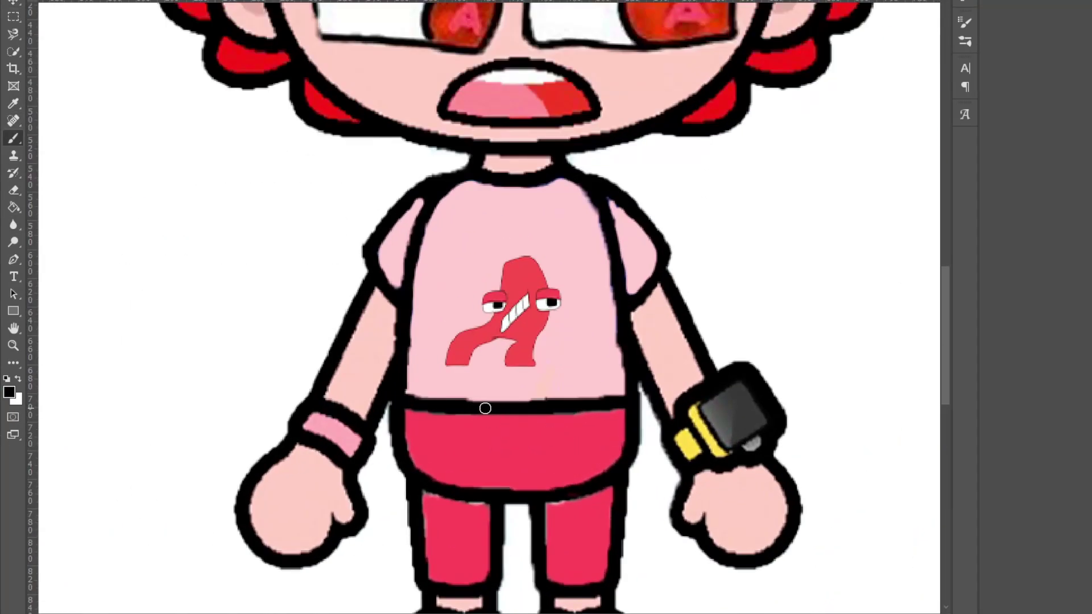
scroll(485, 408, "down", 5)
scroll(273, 318, "up", 6)
mouse_move(373, 271)
left_mouse_down()
mouse_move(406, 288)
mouse_move(481, 298)
mouse_move(574, 276)
mouse_move(602, 253)
left_mouse_up()
Draw a black outline of a narrow scarf end hanging from the collar on the right side of the chest
scroll(563, 290, "down", 6)
scroll(279, 280, "up", 6)
left_click_drag(298, 274, 375, 420)
left_click_drag(359, 242, 385, 422)
scroll(384, 411, "down", 6)
scroll(273, 367, "up", 5)
scroll(318, 259, "down", 3)
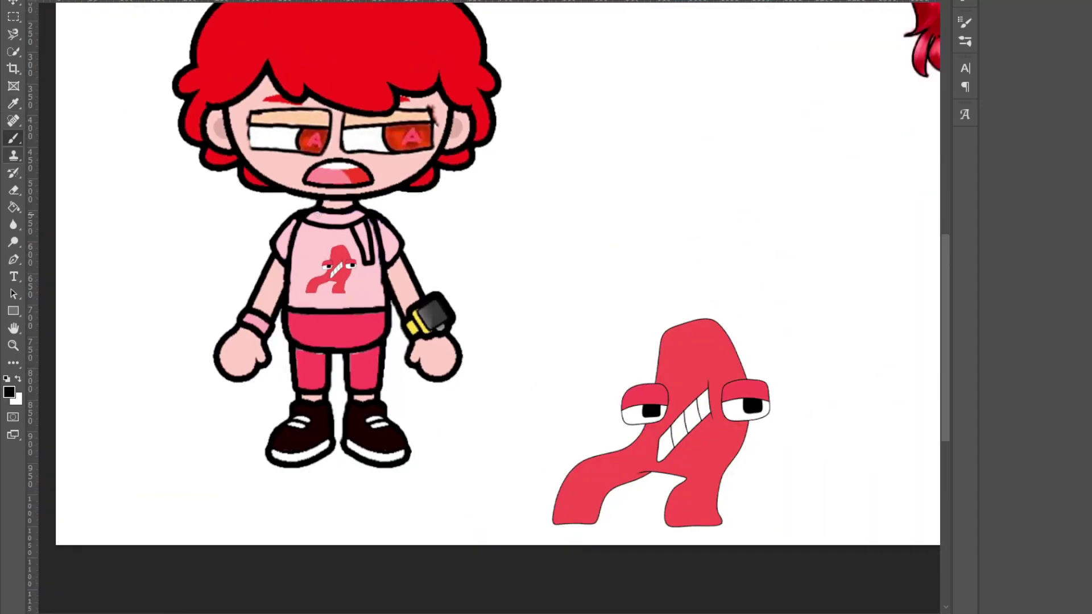
Fill the scarf collar and its hanging end with bright red inside the black outlines
scroll(123, 181, "down", 3)
scroll(317, 317, "up", 5)
mouse_move(320, 266)
left_mouse_down()
mouse_move(279, 295)
mouse_move(415, 313)
mouse_move(522, 281)
mouse_move(343, 289)
mouse_move(316, 280)
left_mouse_up()
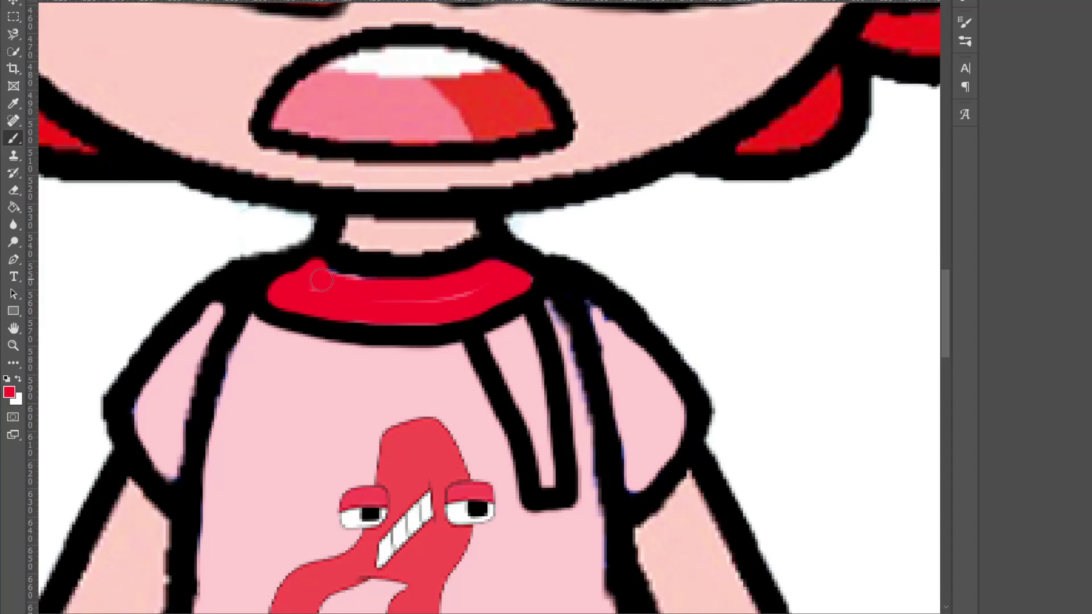
scroll(458, 292, "down", 2)
scroll(318, 228, "up", 2)
mouse_move(478, 197)
left_mouse_down()
mouse_move(489, 228)
mouse_move(476, 228)
mouse_move(493, 196)
mouse_move(509, 274)
mouse_move(477, 247)
mouse_move(518, 325)
mouse_move(516, 291)
mouse_move(520, 356)
left_mouse_up()
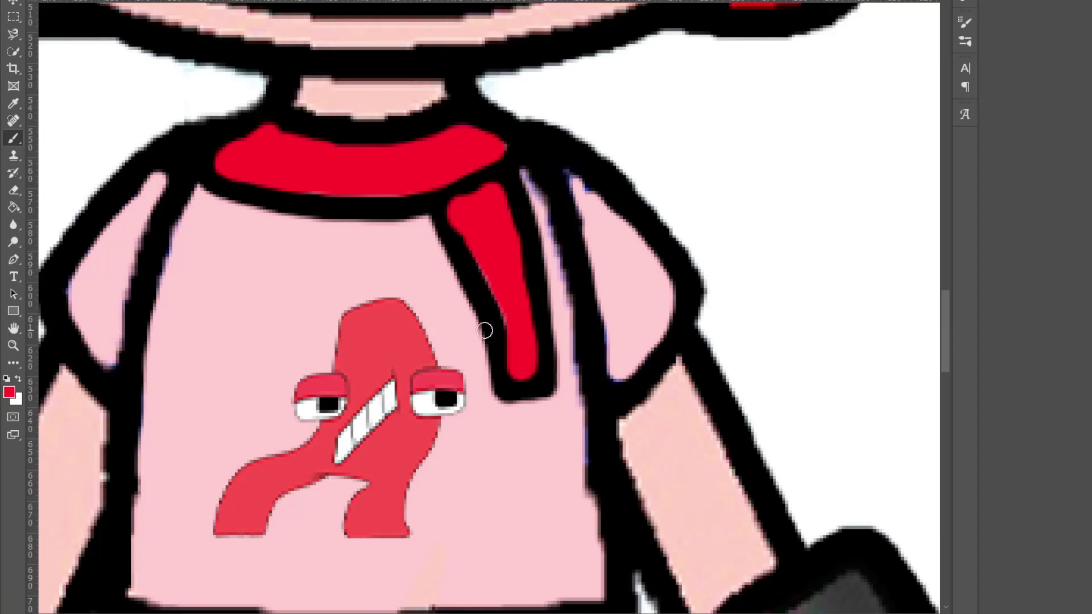
scroll(475, 302, "down", 5)
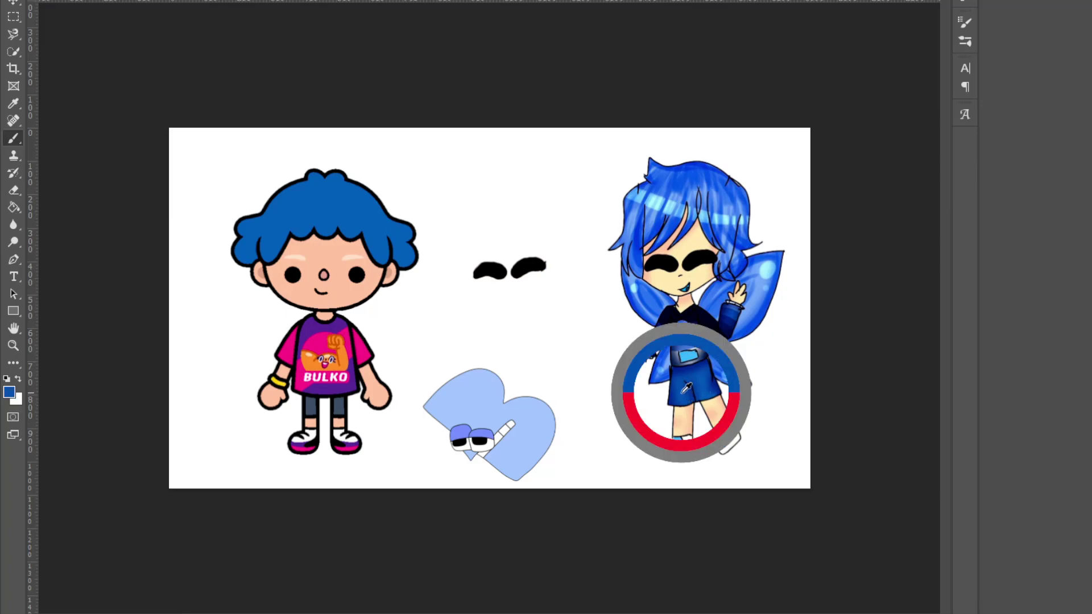
Paint the blue-haired character's grey leggings with the blue of the reference's shorts
scroll(241, 406, "up", 5)
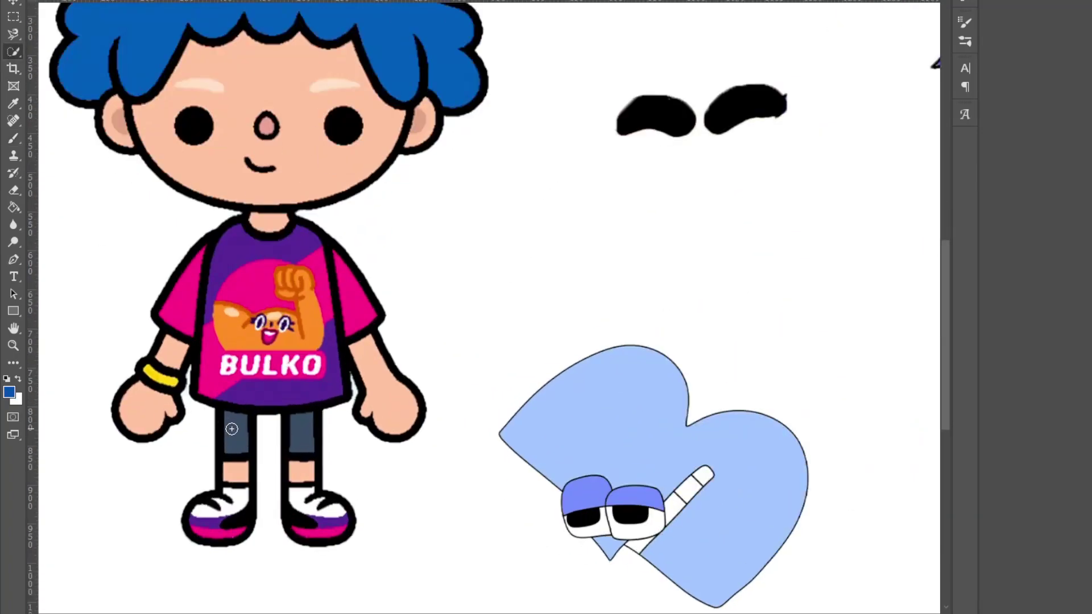
key("b")
scroll(241, 413, "up", 2)
left_click_drag(220, 421, 239, 449)
mouse_move(249, 371)
left_mouse_down()
mouse_move(269, 435)
mouse_move(338, 391)
mouse_move(341, 463)
left_mouse_up()
scroll(230, 476, "down", 5)
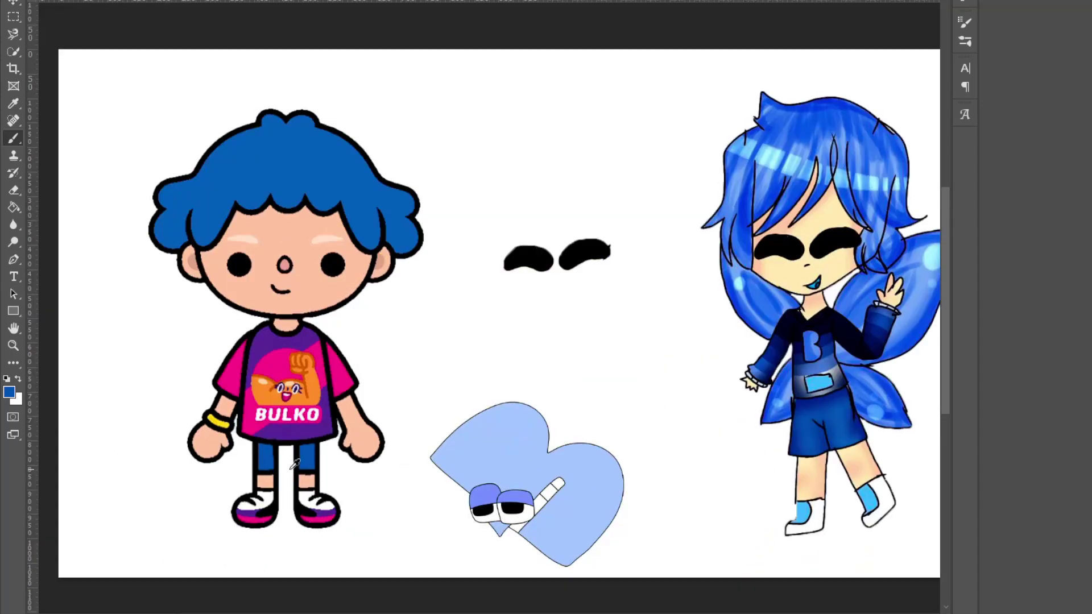
Select the whole BULKO shirt, including both sleeves, with the Quick Selection tool
key("ctrl+plus")
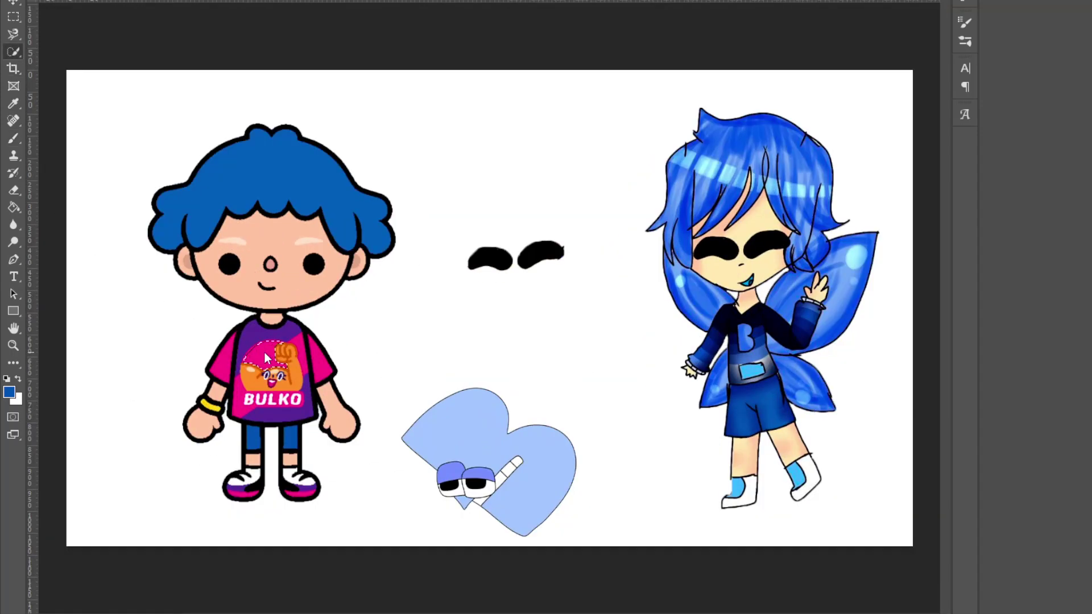
scroll(243, 375, "up", 4)
mouse_move(251, 343)
left_mouse_down()
mouse_move(245, 419)
mouse_move(319, 405)
left_mouse_up()
left_click(355, 358)
left_click(213, 353)
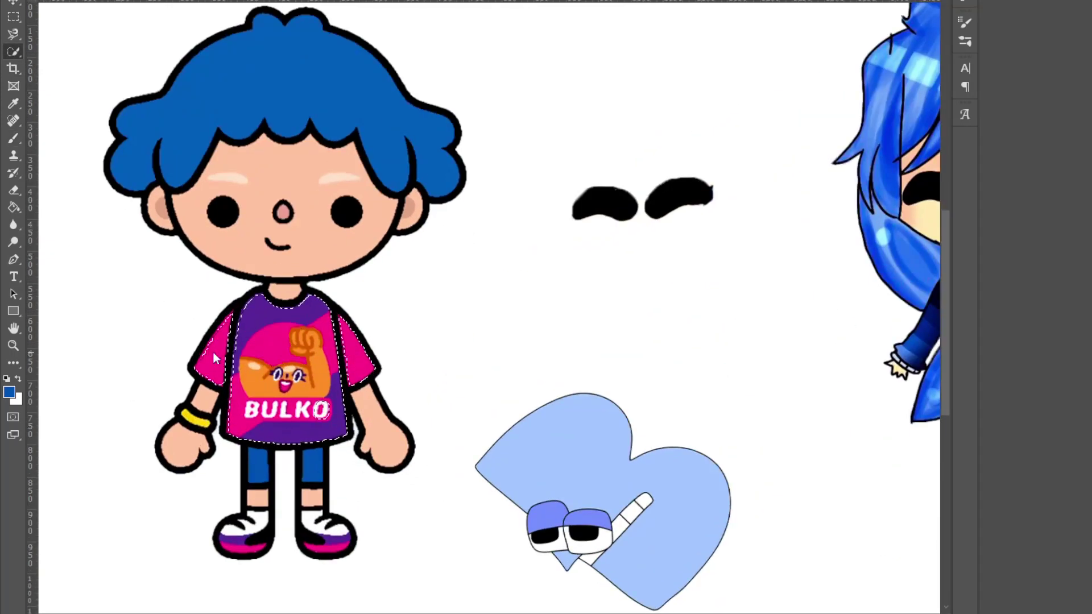
Paint the top of the selected shirt near-black navy sampled from the reference's top, using an enlarged brush
left_click(13, 138)
scroll(237, 387, "down", 4)
left_click(745, 310, "alt")
scroll(165, 392, "up", 6)
key("bracketright")
key("bracketright")
key("bracketright")
key("bracketright")
mouse_move(284, 250)
left_mouse_down()
mouse_move(408, 254)
mouse_move(429, 245)
left_mouse_up()
scroll(390, 272, "down", 4)
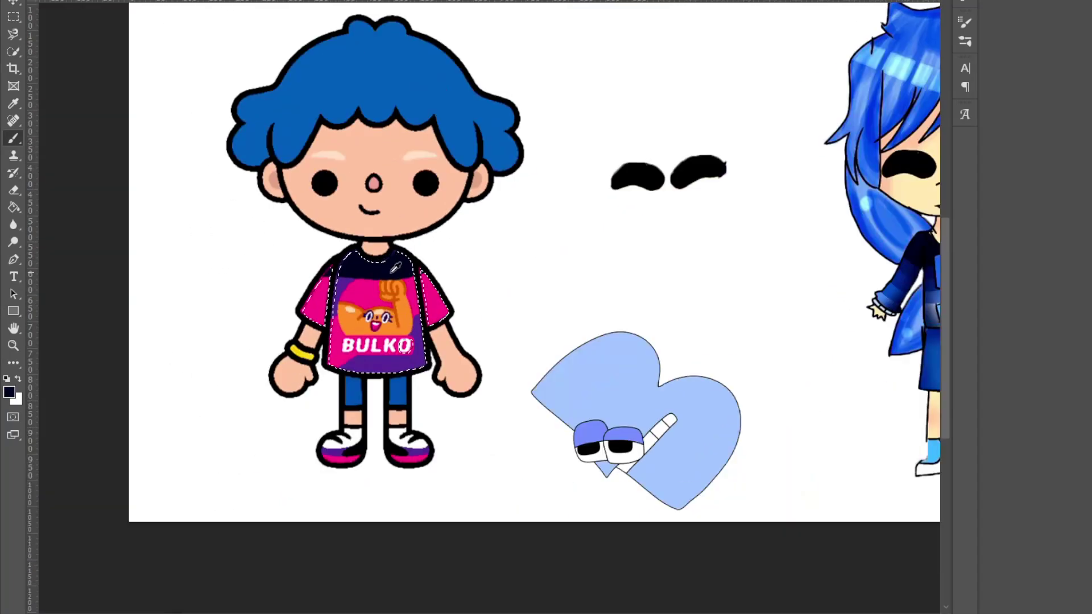
Paint a dark navy stripe and a medium blue stripe beneath it across the selected shirt and sleeves
scroll(391, 272, "down", 2)
scroll(258, 312, "up", 4)
left_click_drag(331, 301, 586, 290)
scroll(646, 324, "down", 3)
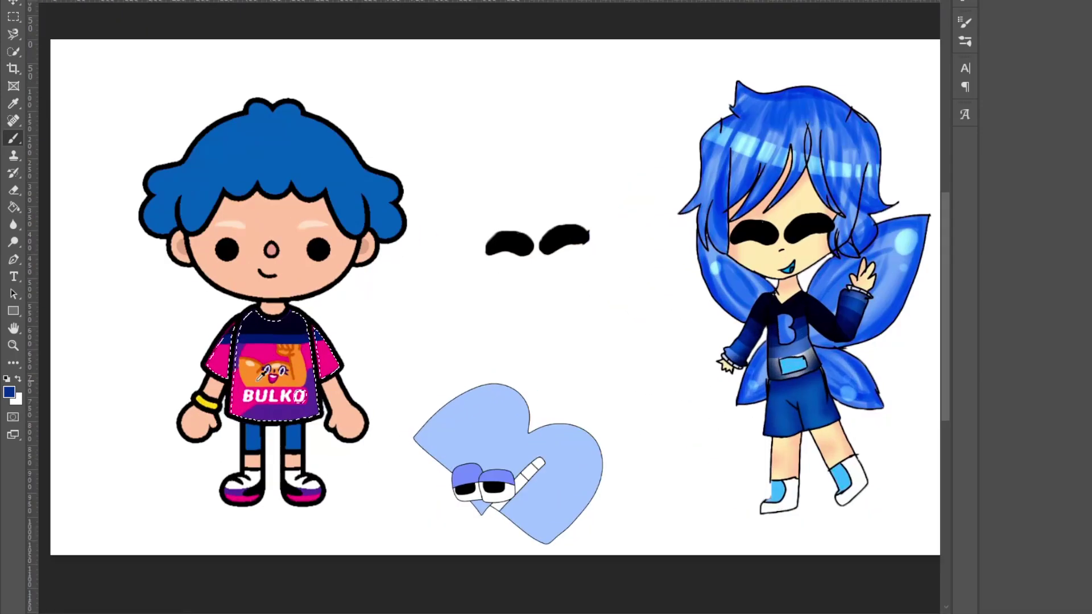
scroll(336, 348, "up", 4)
mouse_move(321, 326)
left_mouse_down()
mouse_move(224, 326)
mouse_move(685, 316)
left_mouse_up()
scroll(685, 316, "down", 4)
Paint a lighter blue stripe sampled from the reference across the shirt and sleeves, below the medium blue one
left_click(688, 342, "alt")
scroll(409, 354, "up", 2)
scroll(211, 398, "up", 4)
mouse_move(256, 312)
left_mouse_down()
mouse_move(569, 314)
mouse_move(540, 318)
mouse_move(866, 287)
mouse_move(559, 312)
left_mouse_up()
scroll(688, 364, "down", 5)
Paint a slate grey stripe sampled from the reference's belt across the shirt and the sleeve ends
left_click(732, 357, "alt")
scroll(318, 398, "up", 3)
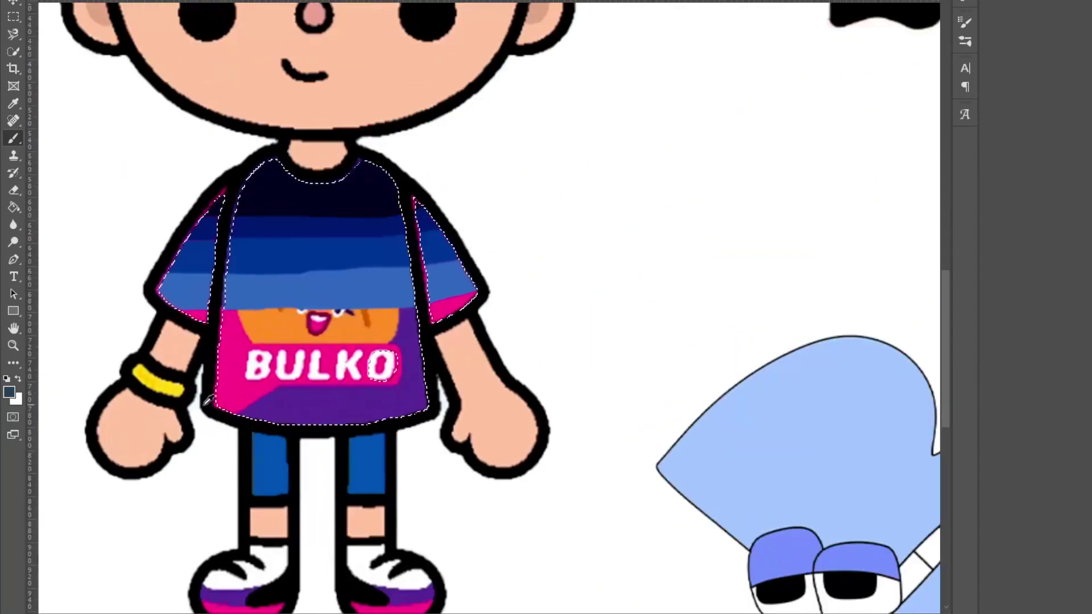
scroll(209, 402, "up", 2)
mouse_move(330, 287)
left_mouse_down()
mouse_move(190, 275)
mouse_move(556, 275)
mouse_move(684, 236)
mouse_move(568, 287)
left_mouse_up()
scroll(605, 292, "down", 3)
Paint a lighter blue stripe and a medium blue stripe below the slate one, reusing the shirt's upper stripe colours
left_click(553, 263, "alt")
scroll(436, 337, "up", 3)
mouse_move(469, 306)
left_mouse_down()
mouse_move(340, 307)
mouse_move(663, 300)
left_mouse_up()
key("w")
key("b")
left_click(535, 128, "alt")
scroll(427, 358, "down", 1)
mouse_move(432, 311)
left_mouse_down()
mouse_move(324, 310)
mouse_move(728, 307)
mouse_move(717, 284)
left_mouse_up()
scroll(560, 193, "down", 1)
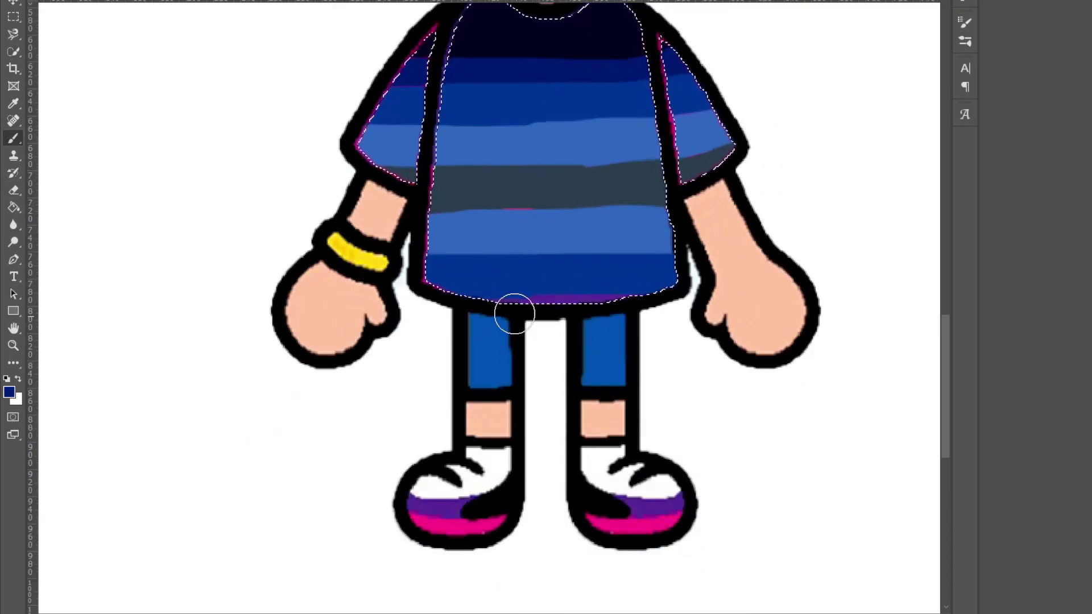
Fill the shirt's remaining purple hem with dark navy and touch up the slate stripe's lower edge
left_click_drag(489, 313, 714, 313)
scroll(788, 300, "down", 3)
scroll(714, 330, "up", 3)
left_click(585, 139, "alt")
left_click_drag(570, 145, 585, 145)
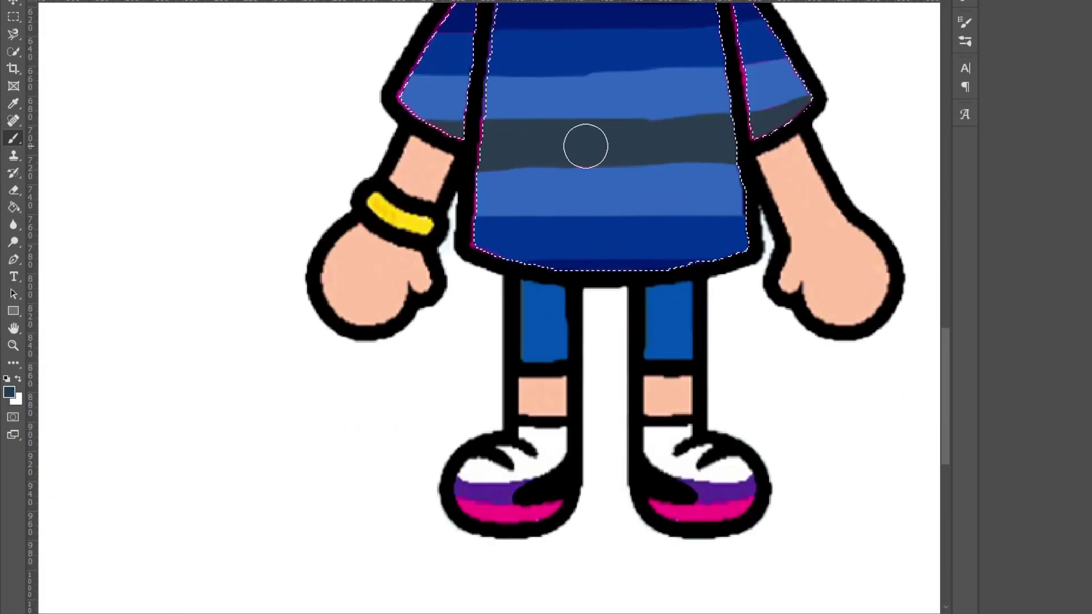
Clear the selection and cover the leftover pink edges on the right sleeve with each adjoining stripe's colour
scroll(585, 146, "down", 3)
scroll(463, 319, "up", 3)
scroll(390, 341, "up", 1)
scroll(483, 340, "up", 1)
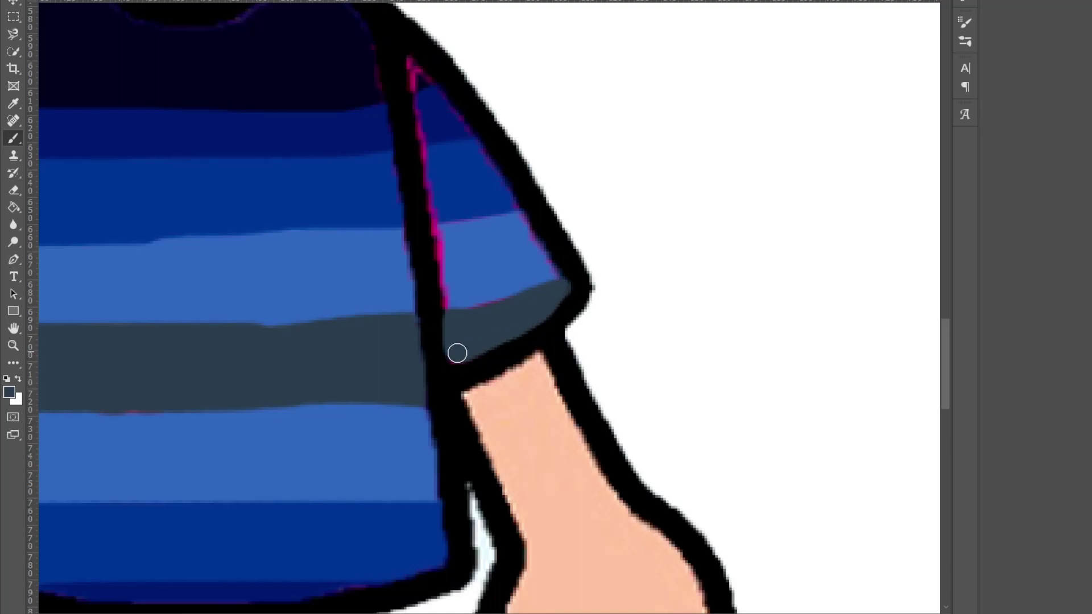
mouse_move(440, 250)
left_mouse_down()
mouse_move(448, 299)
mouse_move(516, 281)
left_mouse_up()
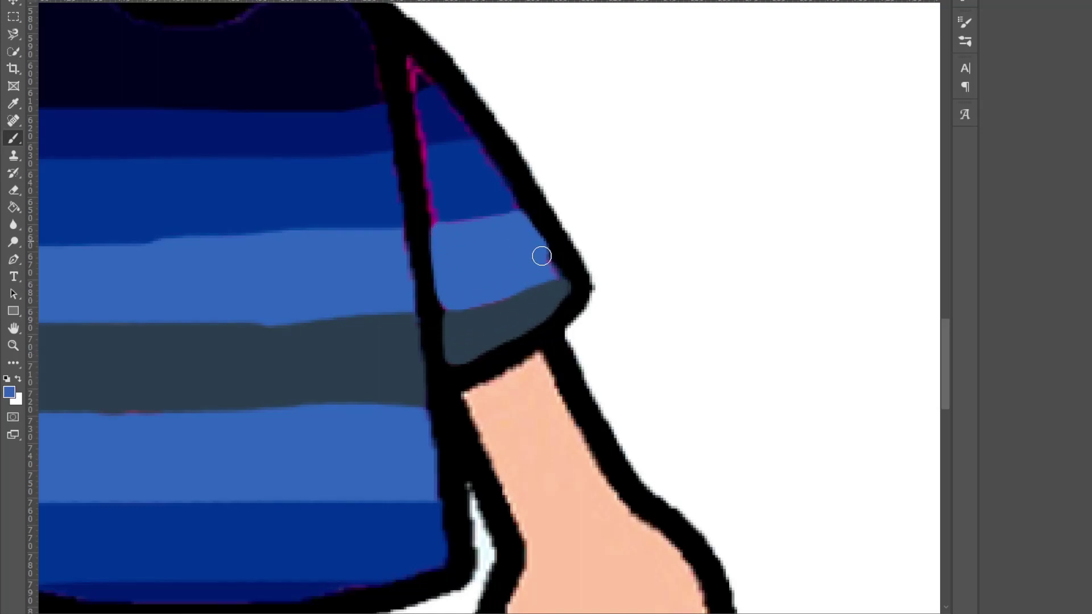
scroll(451, 252, "up", 2)
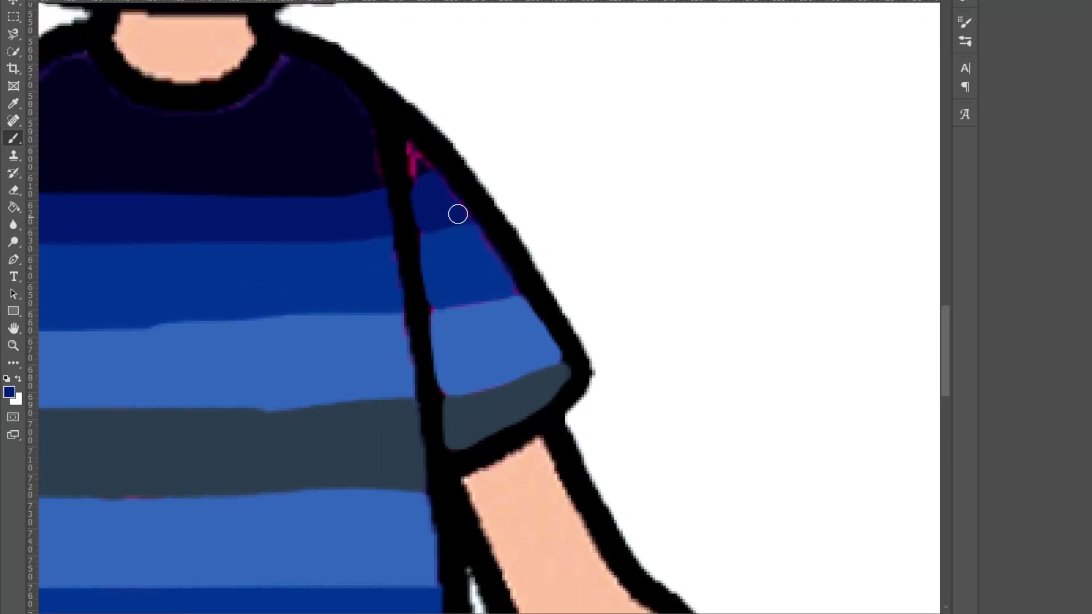
scroll(455, 215, "up", 1)
scroll(431, 236, "down", 8)
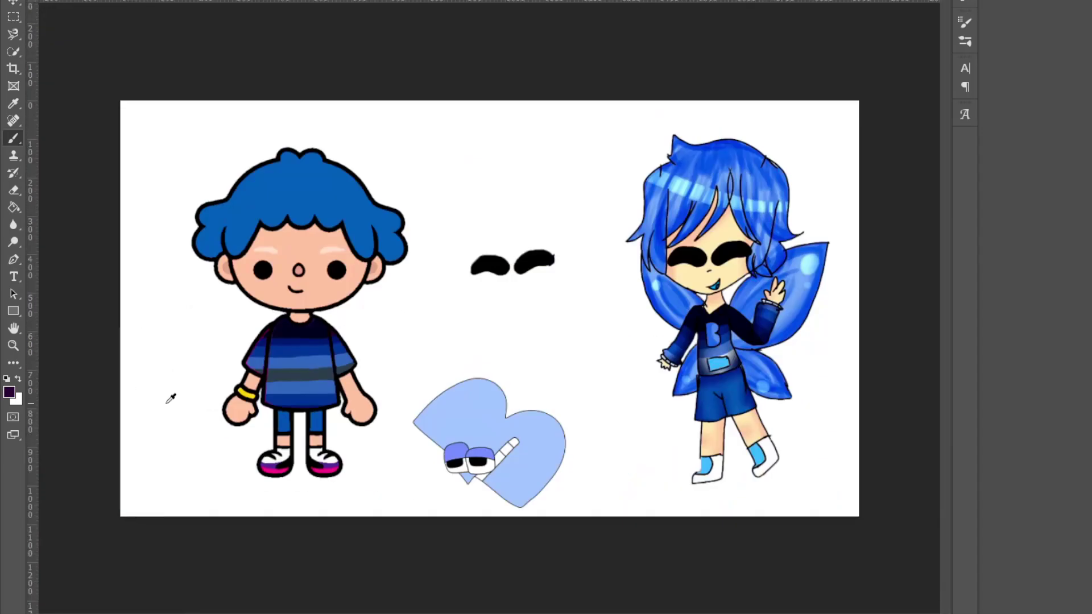
Cover the leftover pink edges on the left sleeve with each adjoining stripe's sampled colour, up to the dark shoulder
scroll(166, 391, "up", 8)
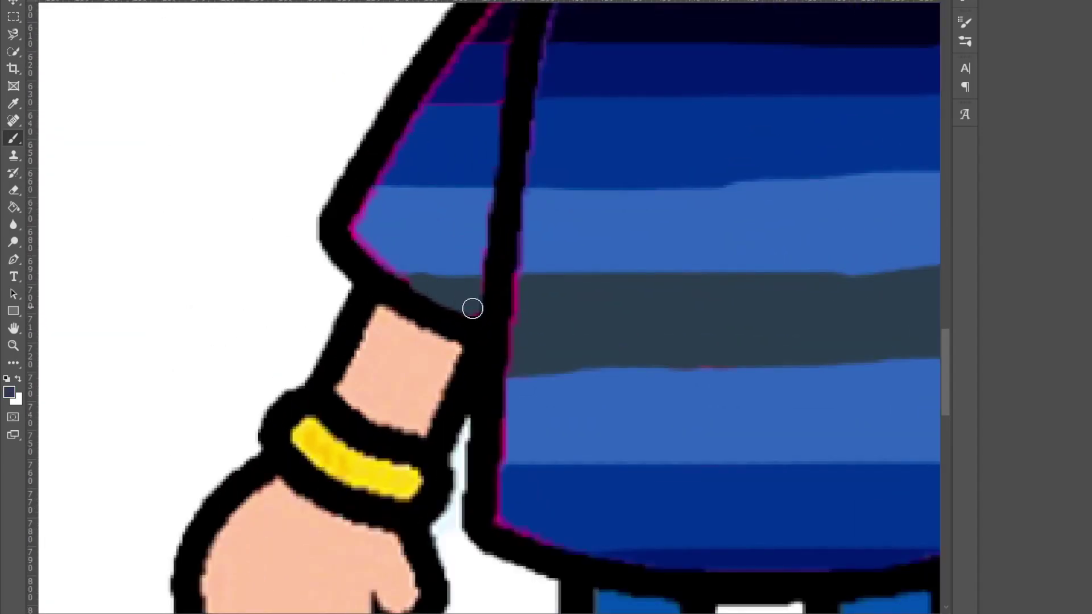
scroll(383, 253, "up", 2)
left_click(429, 196, "alt")
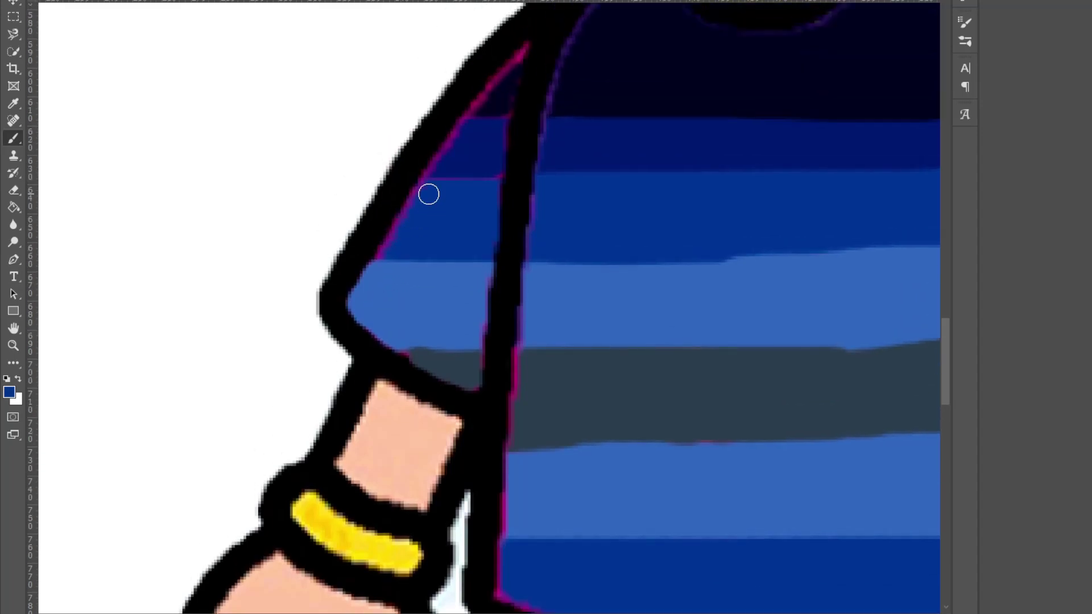
scroll(382, 254, "up", 2)
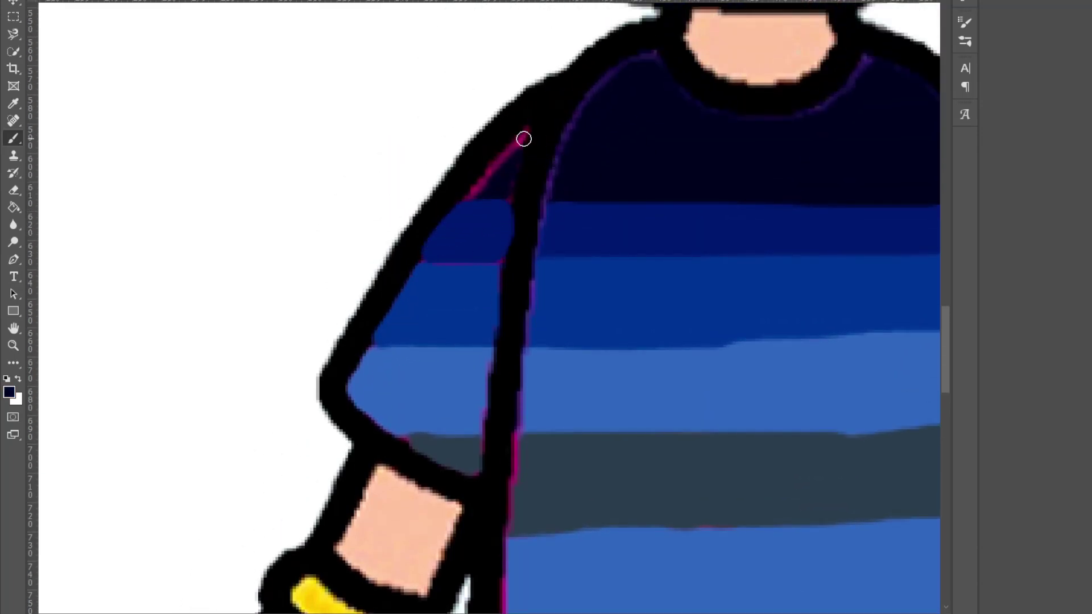
scroll(521, 301, "down", 5)
scroll(524, 373, "up", 5)
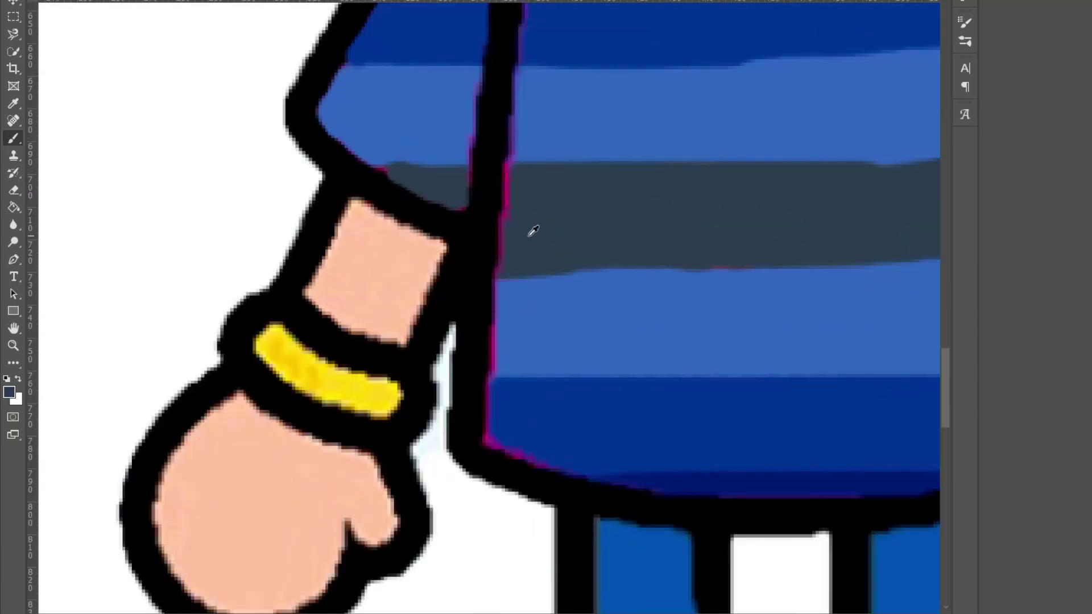
Cover the pink fringe along the shirt body's left side and lower-left hem with the adjoining slate and blue stripe colours
left_click(527, 250, "alt")
scroll(494, 258, "down", 1)
mouse_move(503, 157)
left_mouse_down()
mouse_move(494, 257)
mouse_move(523, 189)
mouse_move(493, 214)
mouse_move(490, 246)
left_mouse_up()
scroll(493, 257, "down", 2)
left_click(517, 192, "alt")
scroll(490, 245, "down", 1)
left_click(500, 262, "alt")
mouse_move(488, 191)
left_mouse_down()
mouse_move(486, 251)
mouse_move(531, 269)
left_mouse_up()
Paint the right shoe's white upper light blue, sampled from the reference character's boot
scroll(548, 214, "down", 5)
scroll(548, 213, "down", 5)
scroll(341, 527, "up", 3)
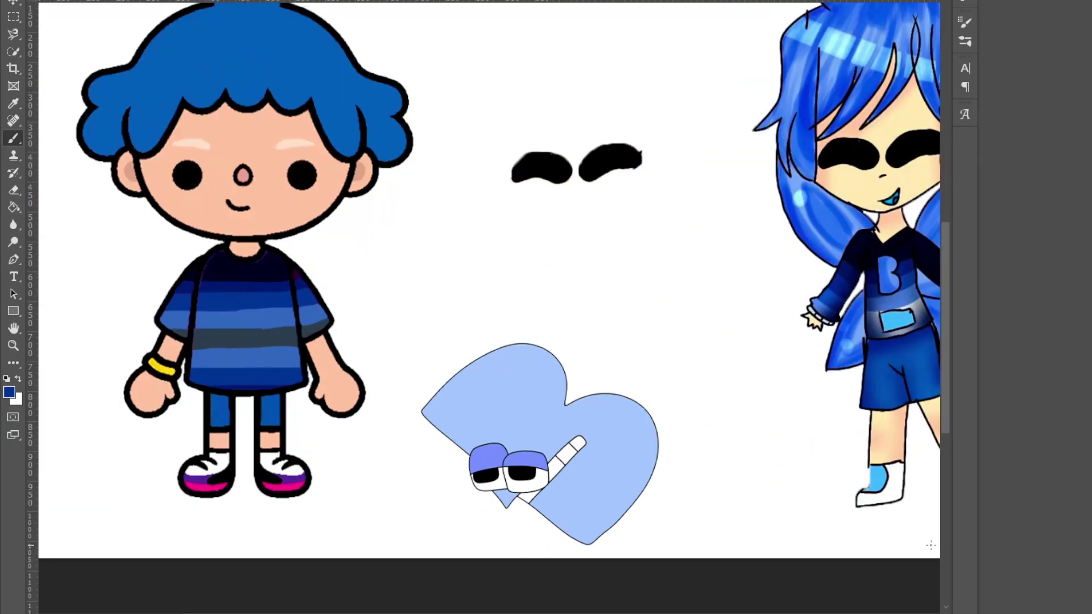
left_click(874, 479, "alt")
scroll(219, 455, "up", 8)
scroll(247, 396, "up", 1)
mouse_move(331, 330)
left_mouse_down()
mouse_move(341, 398)
mouse_move(435, 449)
mouse_move(478, 455)
mouse_move(515, 430)
mouse_move(592, 441)
mouse_move(568, 450)
left_mouse_up()
mouse_move(494, 373)
left_mouse_down()
mouse_move(458, 384)
mouse_move(409, 416)
mouse_move(444, 424)
left_mouse_up()
scroll(322, 416, "down", 2)
mouse_move(324, 350)
left_mouse_down()
mouse_move(377, 354)
mouse_move(352, 378)
left_mouse_up()
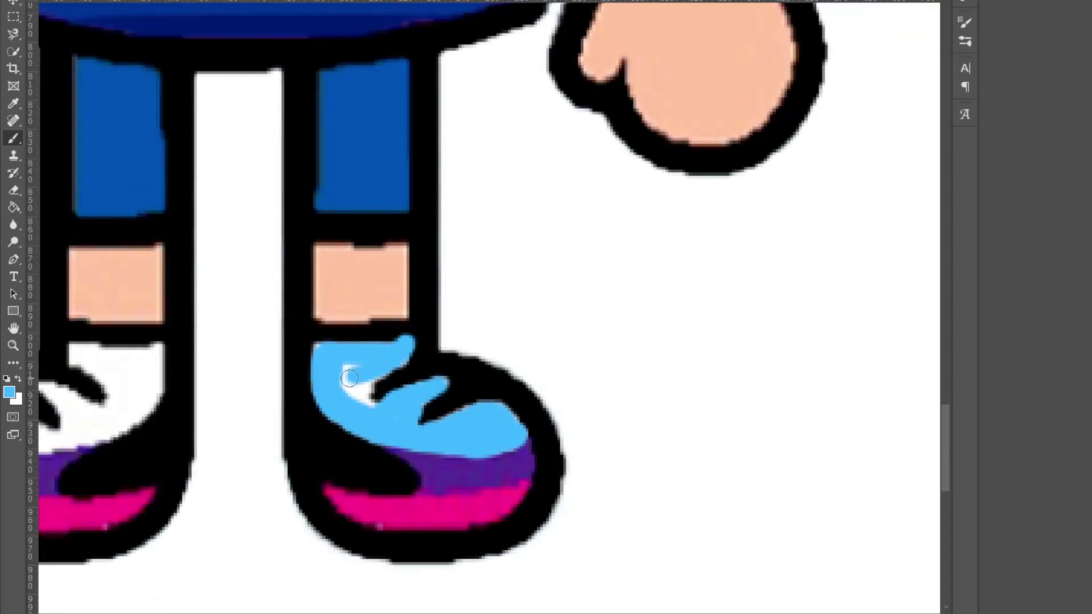
Paint the left shoe's white upper in the same light blue
scroll(366, 398, "down", 3)
scroll(309, 415, "up", 3)
scroll(251, 429, "down", 1)
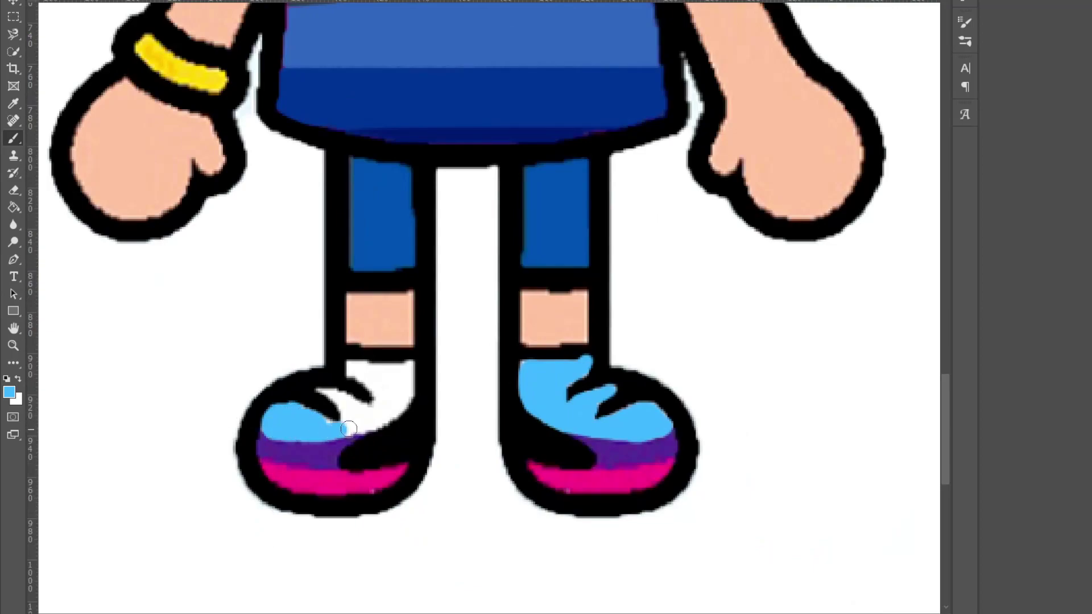
left_click_drag(344, 429, 402, 397)
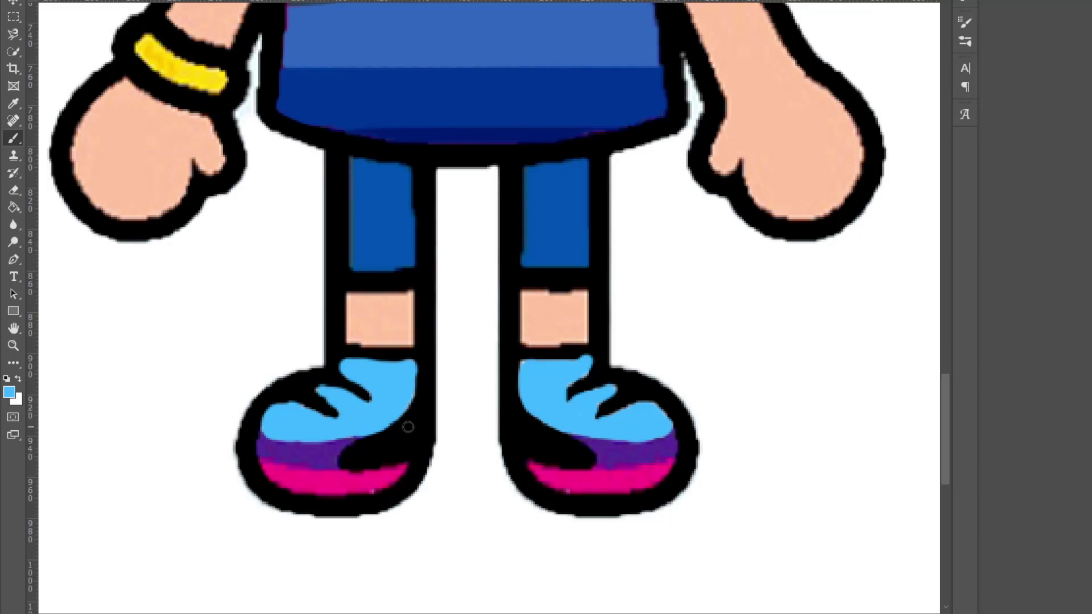
Sample white from the reference's boot and paint over the left shoe's purple and pink sole
scroll(435, 422, "down", 5)
left_click(747, 482, "alt")
scroll(284, 537, "up", 5)
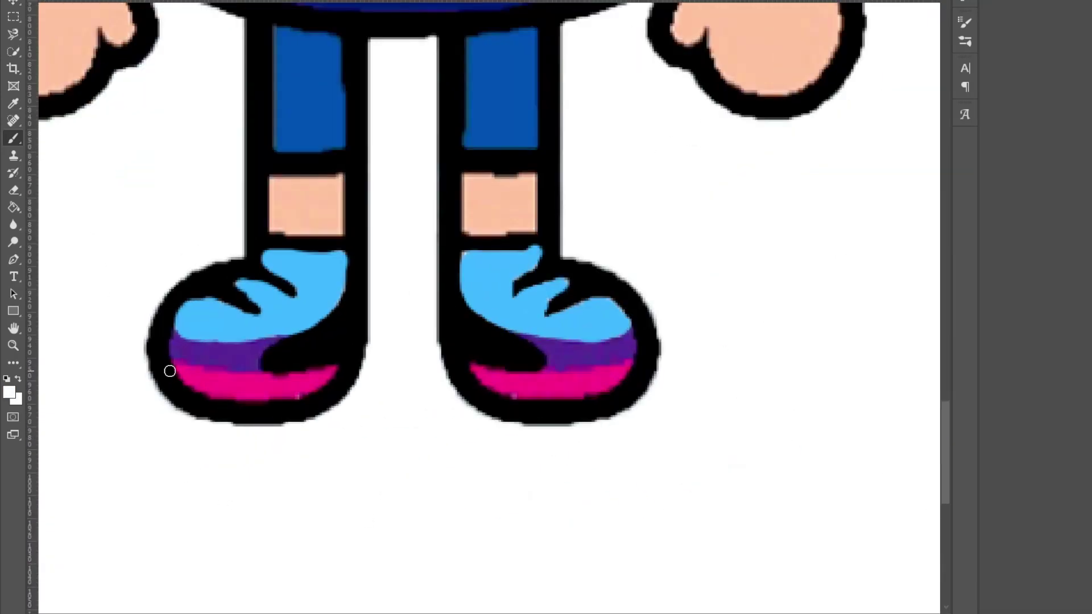
mouse_move(178, 335)
left_mouse_down()
mouse_move(178, 364)
mouse_move(219, 394)
mouse_move(279, 394)
mouse_move(333, 367)
mouse_move(310, 388)
mouse_move(252, 376)
left_mouse_up()
mouse_move(186, 346)
left_mouse_down()
mouse_move(199, 376)
mouse_move(281, 337)
left_mouse_up()
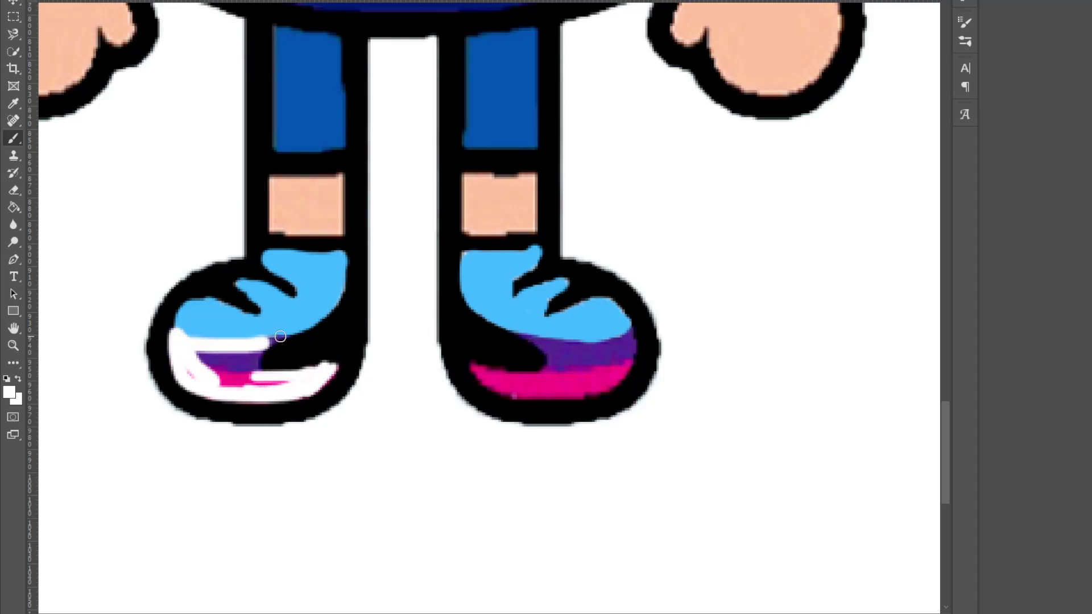
left_click_drag(213, 354, 234, 368)
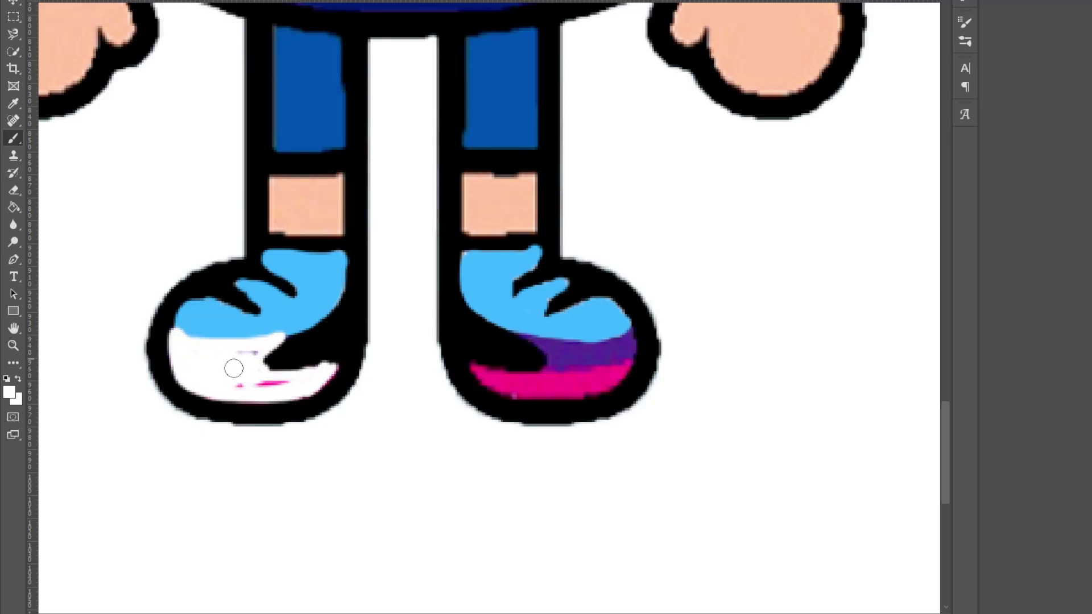
left_click(252, 354)
Paint the right shoe's purple and pink sole white
scroll(802, 466, "up", 1)
scroll(802, 466, "up", 2)
mouse_move(452, 349)
left_mouse_down()
mouse_move(515, 355)
mouse_move(545, 334)
mouse_move(449, 405)
mouse_move(366, 379)
mouse_move(466, 372)
mouse_move(369, 376)
left_mouse_up()
left_click_drag(460, 384, 489, 371)
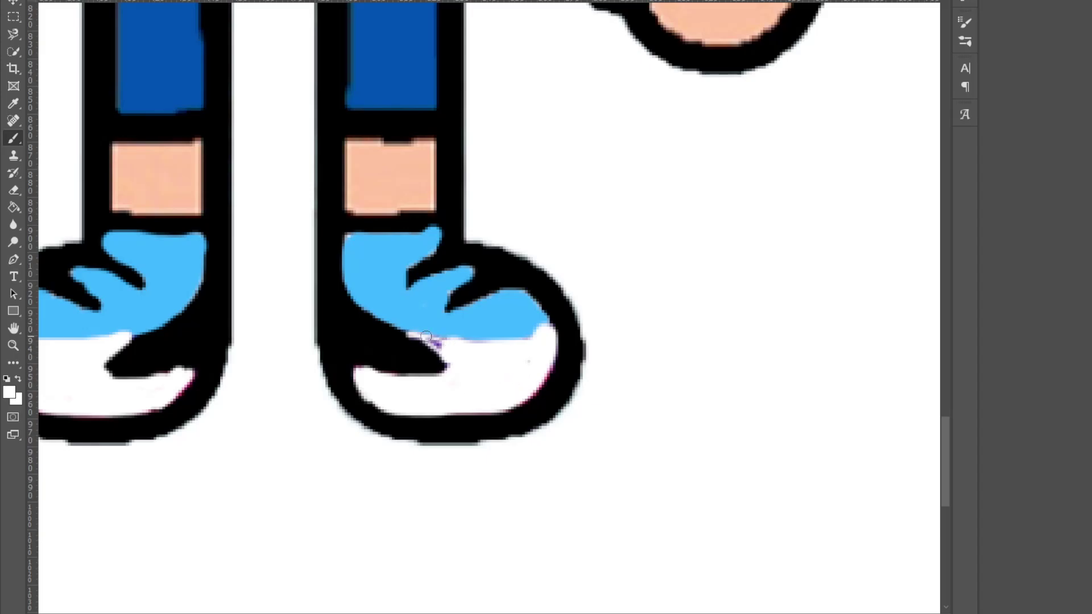
Move the loose black curved eyes onto the character's face and enlarge them to cover the round eyes
scroll(508, 384, "down", 8)
scroll(272, 502, "up", 2)
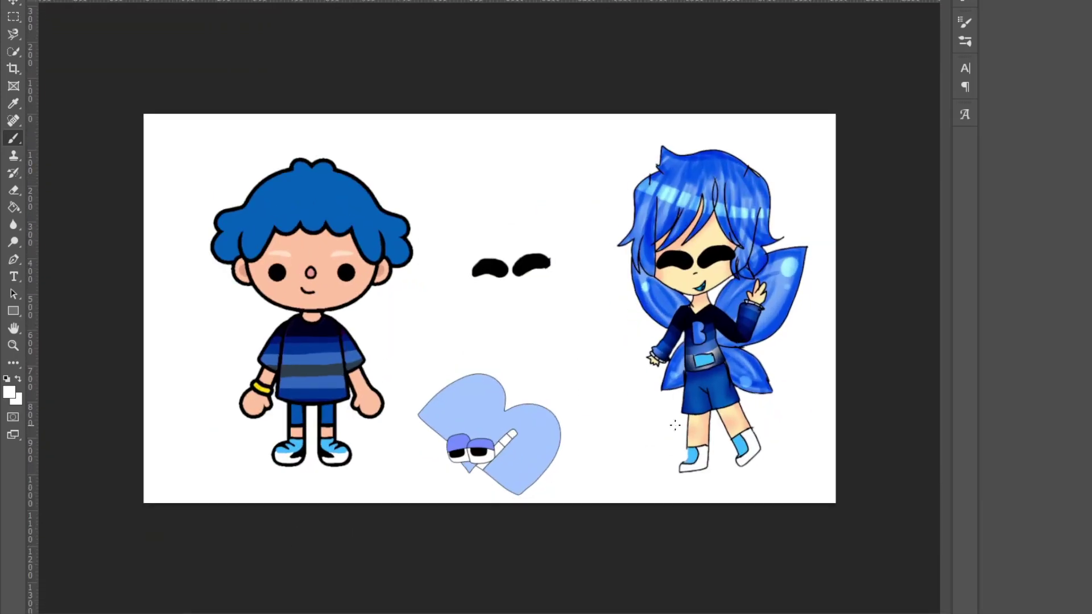
left_click_drag(517, 257, 374, 267)
key("ctrl+t")
left_click_drag(337, 285, 336, 281)
key("Return")
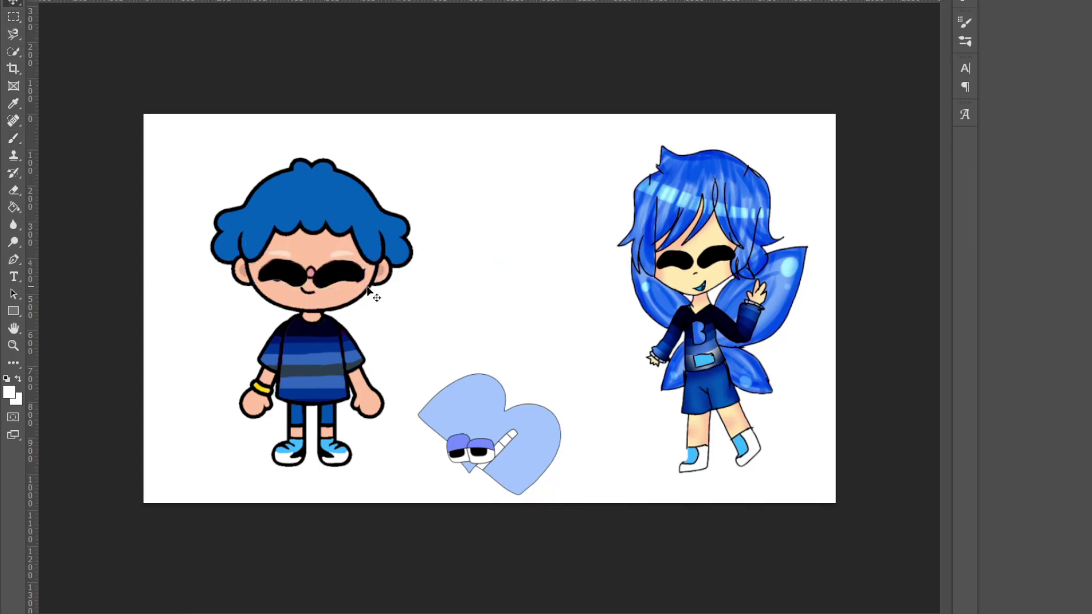
Place a copy of the mouth lower on the face and paint over the nose and old mouth in skin tone
scroll(234, 355, "up", 3)
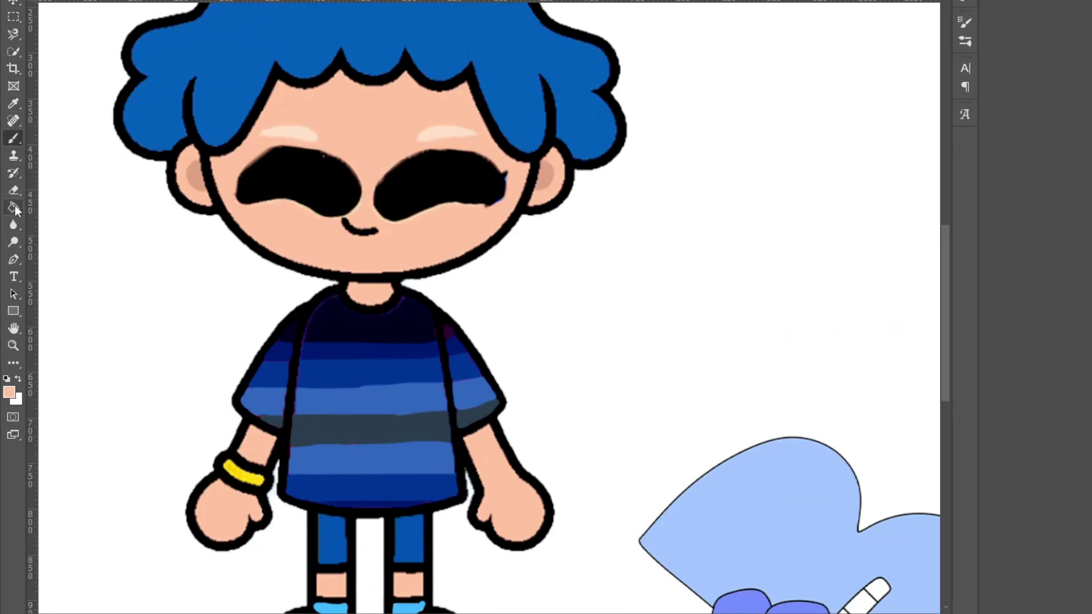
left_click(12, 51)
scroll(358, 231, "up", 2)
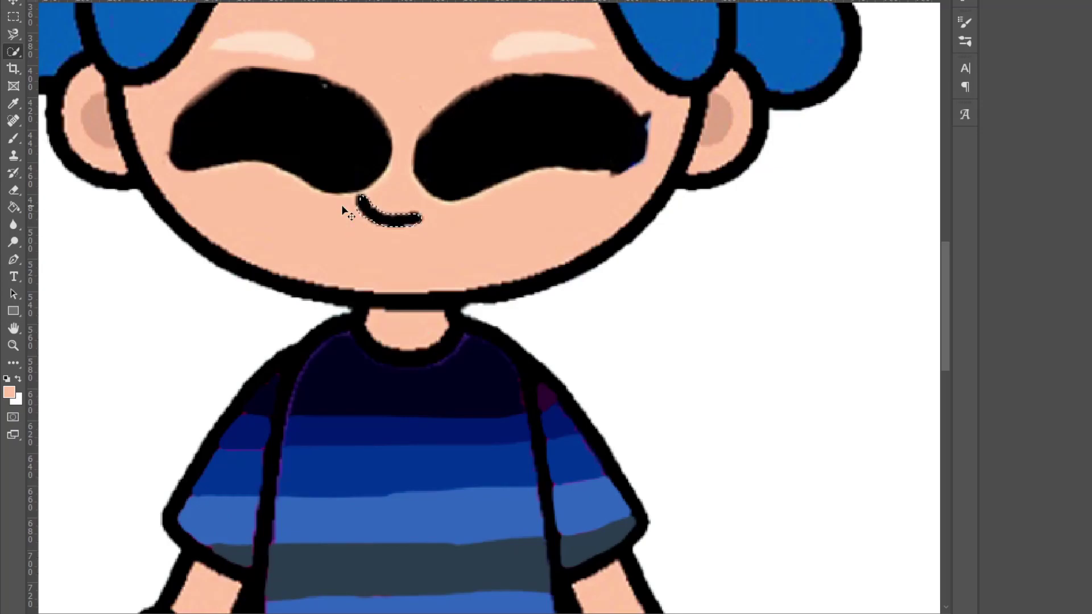
left_click(12, 2)
left_click_drag(376, 218, 388, 243)
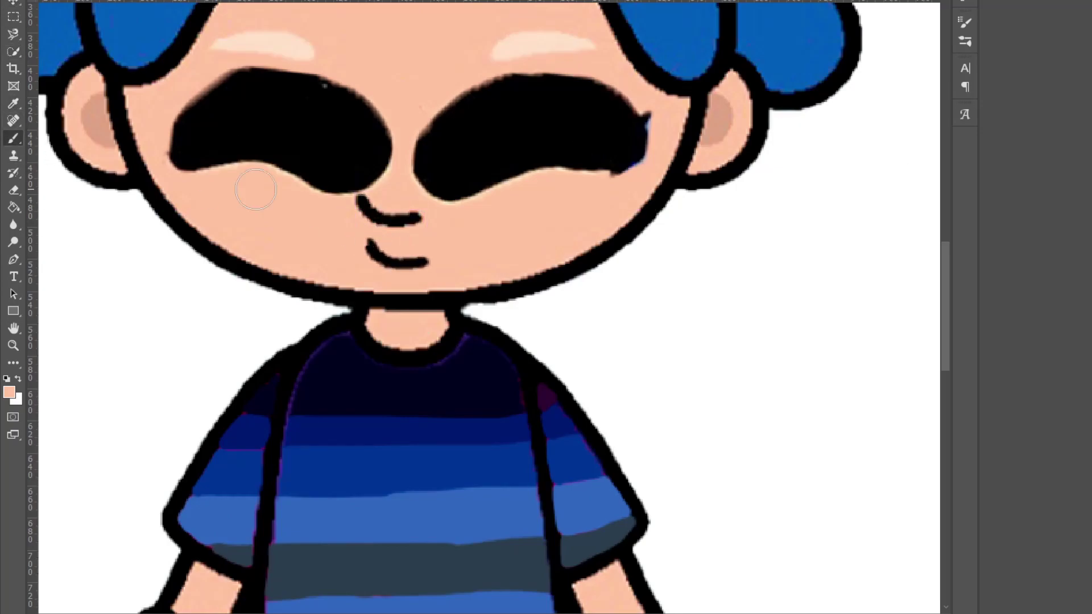
left_click_drag(357, 200, 426, 214)
scroll(411, 207, "down", 4)
Transform the blue letter B and place it on the front of the character's striped shirt
left_click(13, 4)
scroll(403, 205, "up", 2)
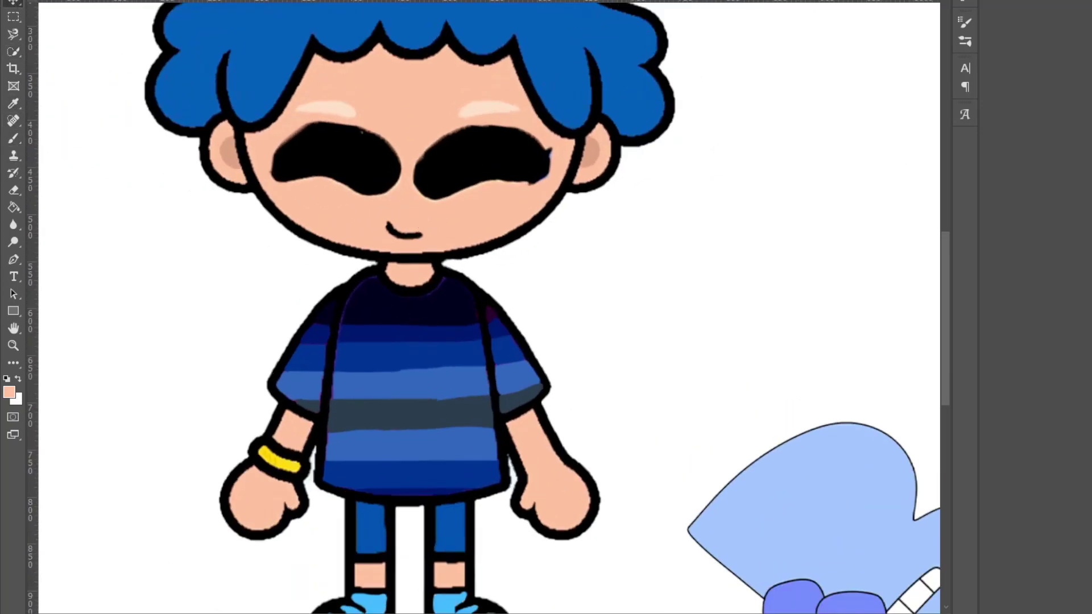
key("ctrl+minus")
key("ctrl+minus")
key("ctrl+minus")
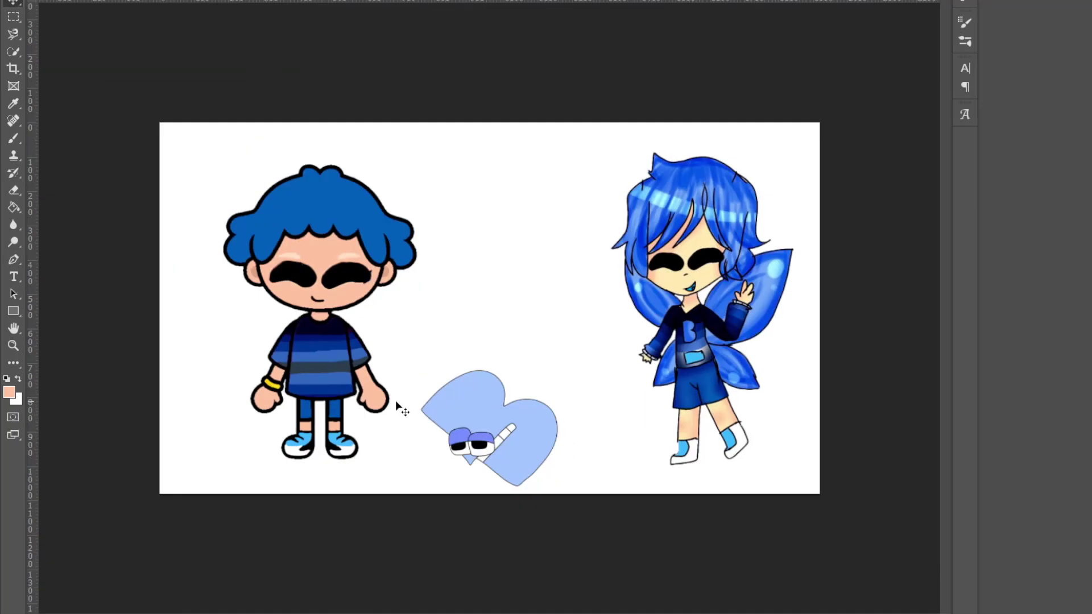
left_click_drag(514, 426, 481, 393)
key("ctrl+t")
left_click_drag(458, 324, 320, 301)
left_click_drag(319, 244, 319, 393)
left_click_drag(320, 425, 324, 359)
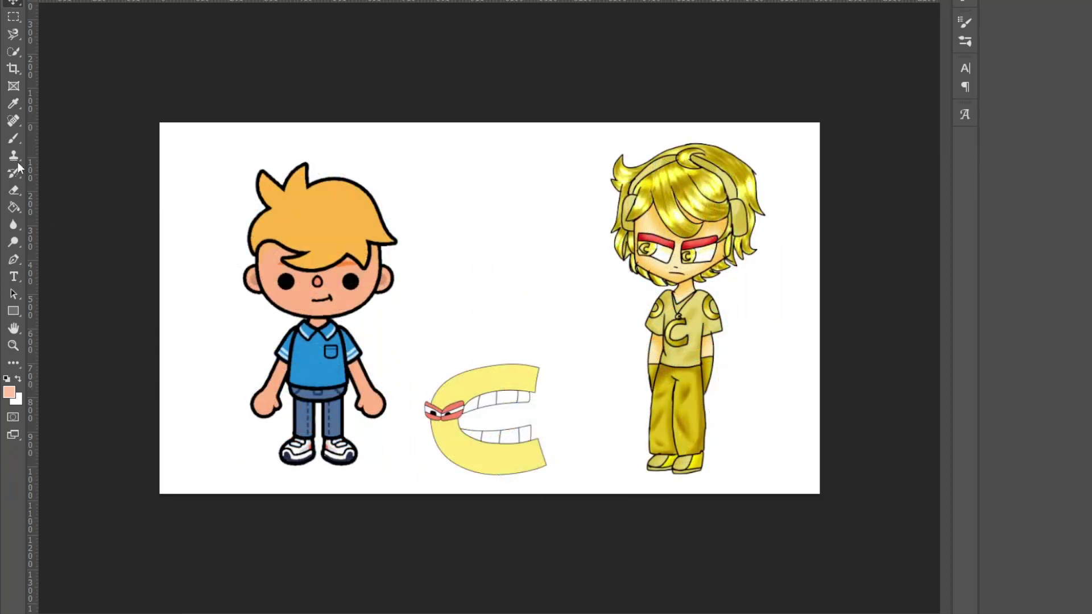
Select the blond character's jeans and waistband, paint them yellow sampled from the reference's trousers, and clear the selection
scroll(257, 480, "up", 5)
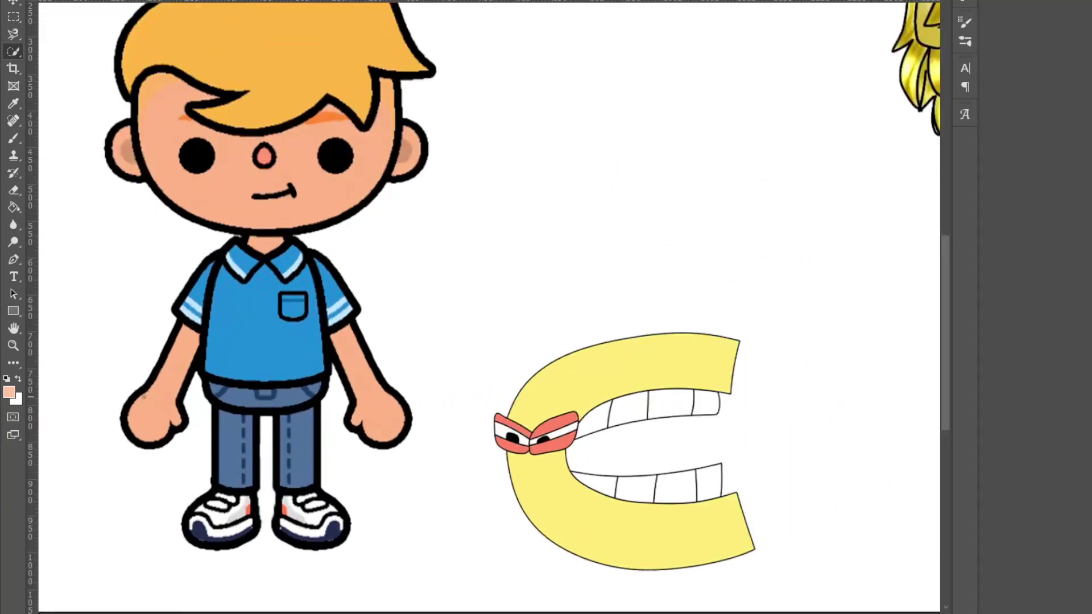
scroll(199, 414, "down", 1)
left_click_drag(288, 384, 300, 424)
left_click(261, 353)
scroll(340, 363, "down", 4)
key("b")
left_click(621, 395, "alt")
key("ctrl+plus")
key("ctrl+plus")
mouse_move(291, 391)
left_mouse_down()
mouse_move(318, 462)
mouse_move(342, 378)
mouse_move(360, 428)
mouse_move(375, 410)
mouse_move(430, 394)
mouse_move(377, 446)
mouse_move(427, 463)
mouse_move(487, 425)
mouse_move(480, 470)
left_mouse_up()
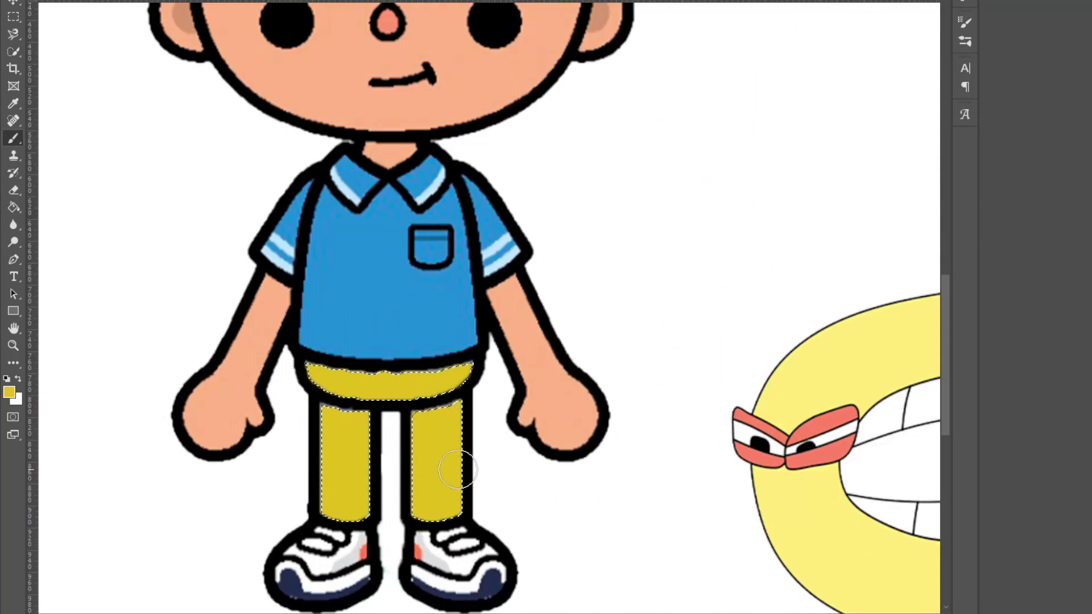
key("ctrl+d")
Select the blue polo shirt with its collar and sleeves and paint it pale khaki yellow sampled from the reference's shirt
scroll(464, 454, "down", 5)
scroll(353, 459, "up", 2)
left_click(13, 51)
scroll(215, 401, "up", 2)
left_click(284, 364)
scroll(227, 414, "down", 3)
scroll(220, 370, "up", 5)
scroll(220, 369, "up", 2)
left_click(319, 277)
left_click(420, 280)
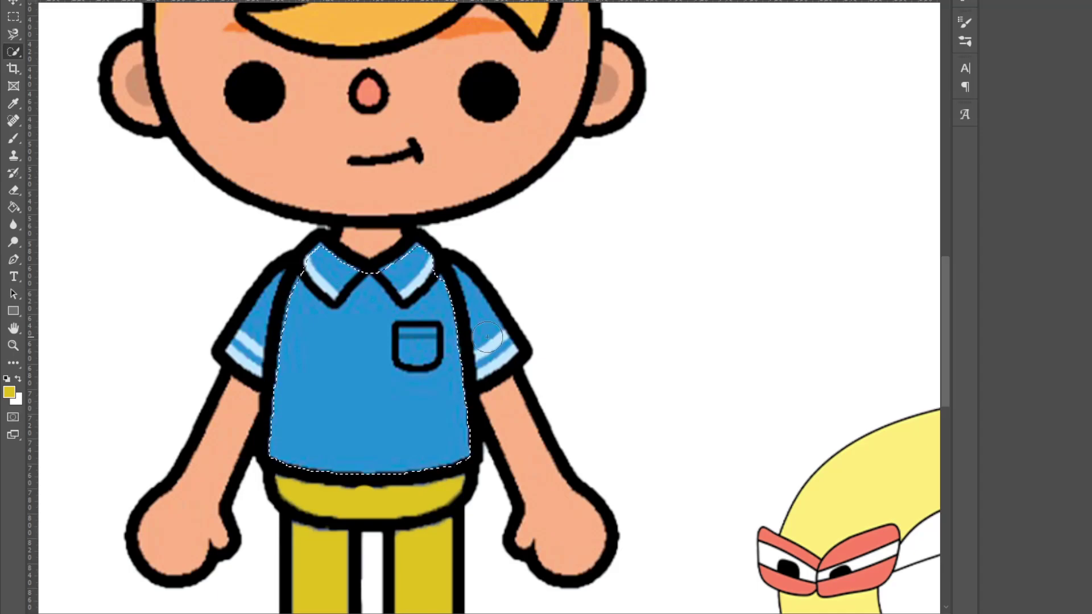
scroll(568, 354, "down", 3)
key("b")
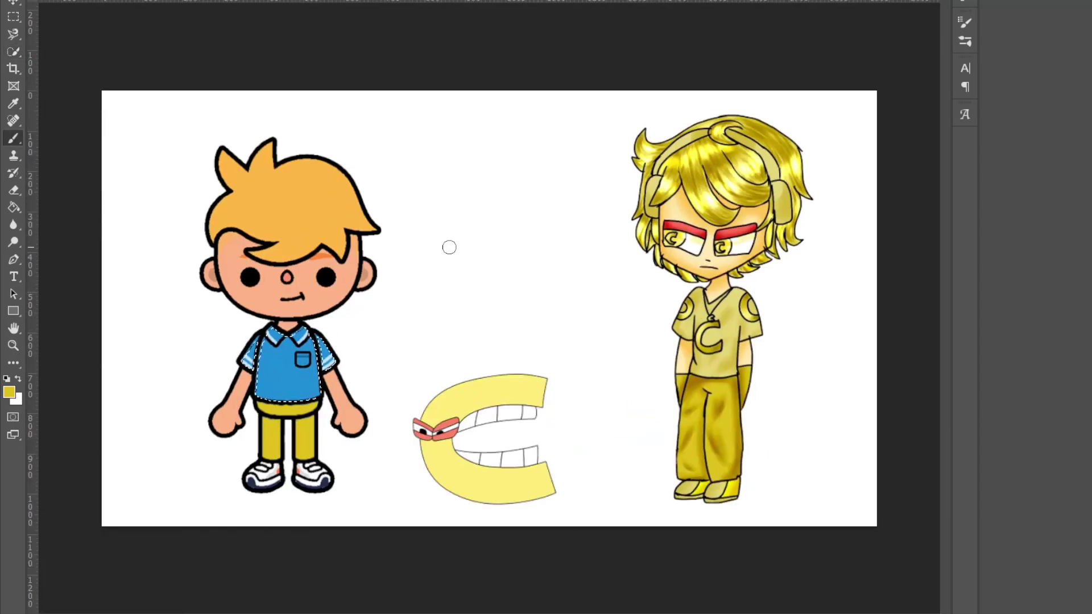
scroll(233, 363, "up", 3)
mouse_move(300, 268)
left_mouse_down()
mouse_move(306, 534)
mouse_move(273, 564)
mouse_move(355, 335)
mouse_move(417, 325)
mouse_move(425, 519)
mouse_move(480, 314)
mouse_move(529, 447)
mouse_move(577, 340)
mouse_move(520, 177)
left_mouse_up()
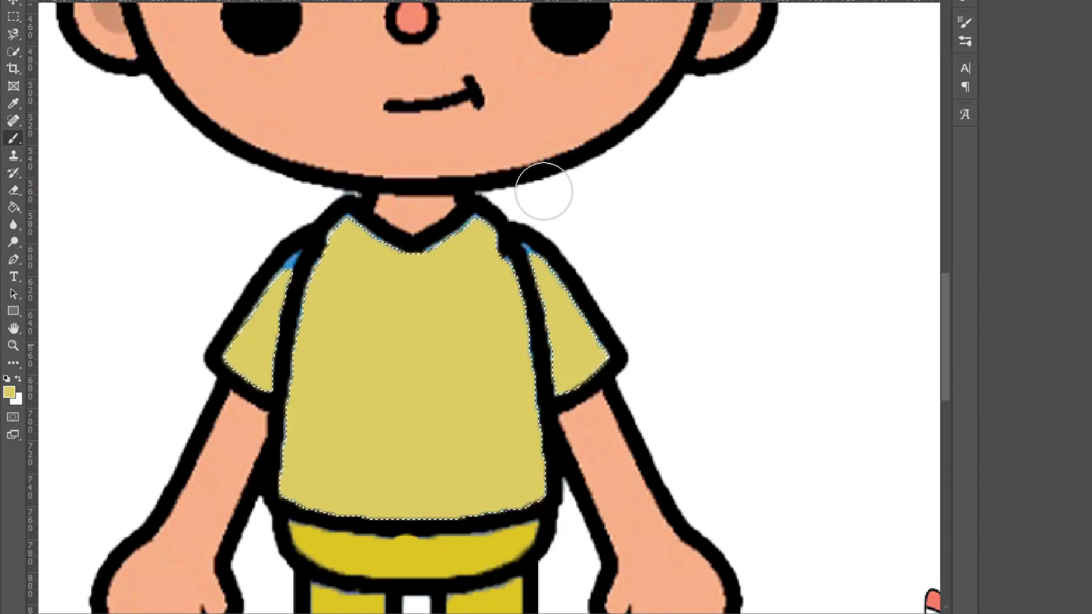
Touch up the blue leftovers around the left sleeve and along the shirt's left side with khaki yellow
scroll(256, 280, "up", 3)
mouse_move(334, 230)
left_mouse_down()
mouse_move(298, 256)
mouse_move(293, 285)
mouse_move(227, 378)
left_mouse_up()
mouse_move(305, 291)
left_mouse_down()
mouse_move(283, 391)
mouse_move(298, 367)
mouse_move(285, 469)
left_mouse_up()
scroll(357, 406, "down", 3)
scroll(318, 462, "up", 3)
mouse_move(438, 160)
left_mouse_down()
mouse_move(418, 209)
mouse_move(364, 548)
left_mouse_up()
Cover the blue fringe along the shirt's neckline and shoulder edges with khaki yellow
scroll(498, 223, "up", 2)
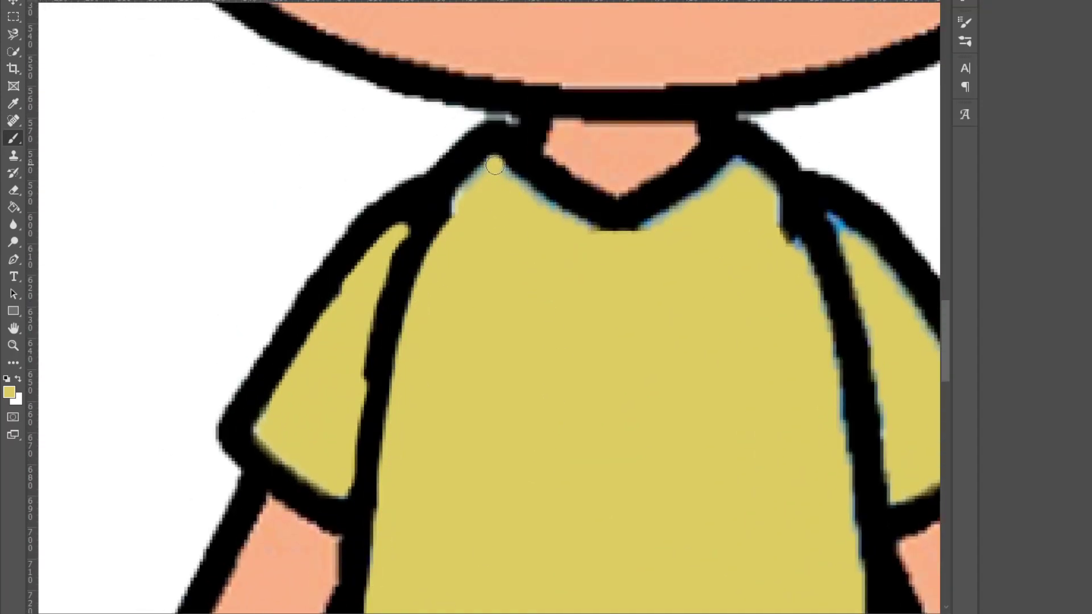
mouse_move(488, 180)
left_mouse_down()
mouse_move(548, 208)
mouse_move(631, 235)
mouse_move(746, 170)
mouse_move(611, 248)
left_mouse_up()
scroll(466, 469, "right", 3)
left_click_drag(484, 196, 528, 275)
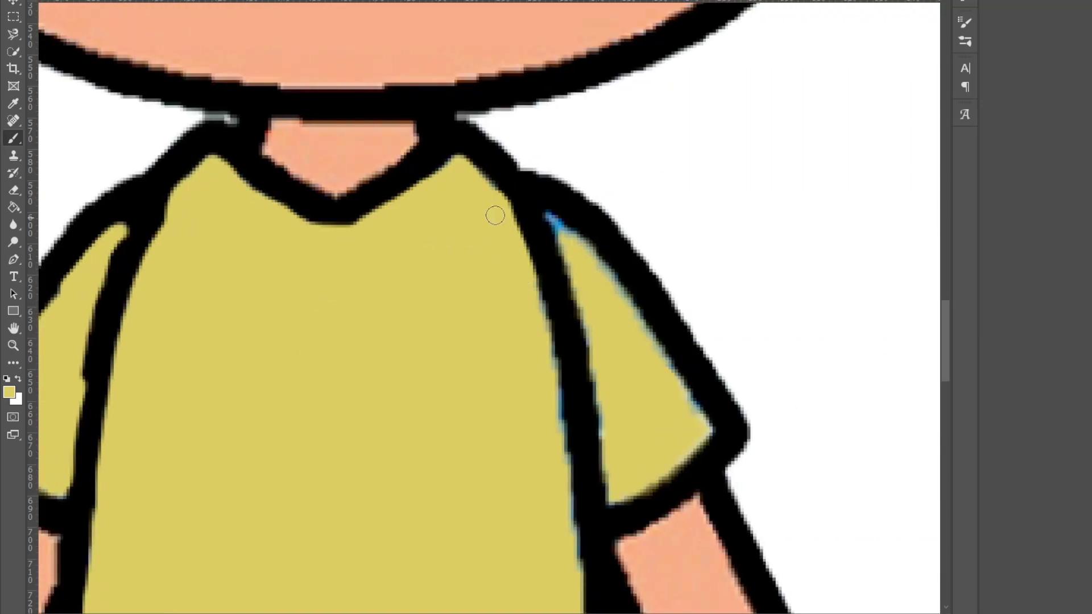
Cover the remaining blue edges on the right sleeve and the shirt's right side with khaki yellow
mouse_move(560, 225)
left_mouse_down()
mouse_move(648, 335)
mouse_move(705, 432)
left_mouse_up()
scroll(517, 161, "down", 4)
left_click_drag(529, 104, 577, 418)
scroll(578, 418, "up", 1)
left_click_drag(588, 146, 620, 302)
scroll(626, 272, "down", 6)
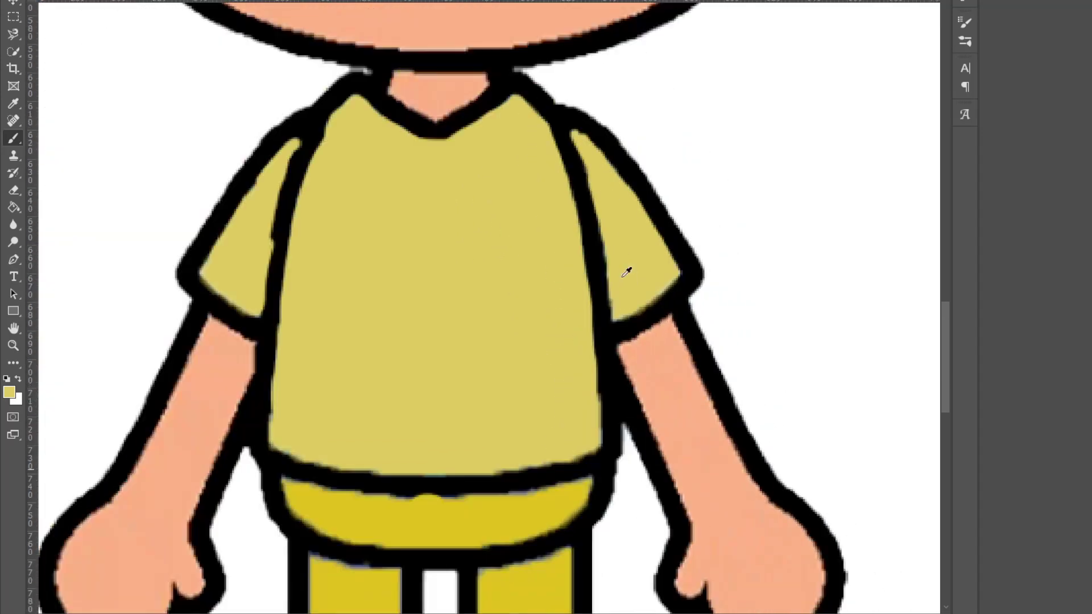
Resample the trouser yellow and cover the blue leftovers along the tops of both legs and the waistband
scroll(188, 448, "up", 3)
left_click(422, 366, "alt")
scroll(403, 357, "up", 4)
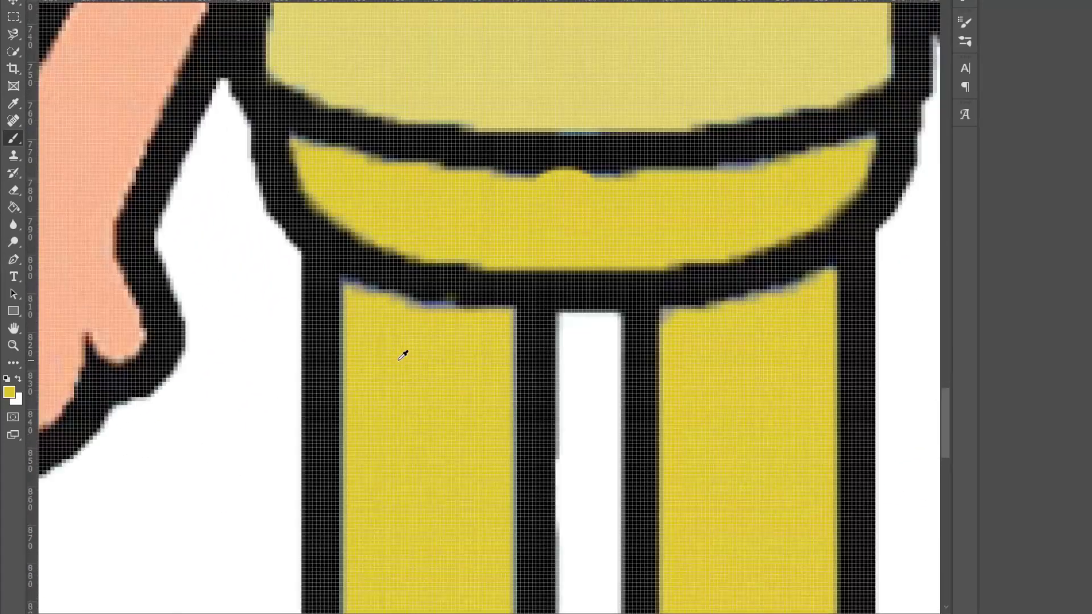
scroll(372, 310, "down", 2)
left_click_drag(362, 301, 439, 318)
left_click_drag(698, 296, 608, 317)
mouse_move(355, 196)
left_mouse_down()
mouse_move(451, 214)
mouse_move(707, 207)
left_mouse_up()
Paint a dark gold glove over the right hand up to the wrist, matching the reference's glove
scroll(707, 207, "down", 5)
scroll(415, 358, "up", 4)
scroll(412, 398, "down", 4)
scroll(411, 408, "up", 4)
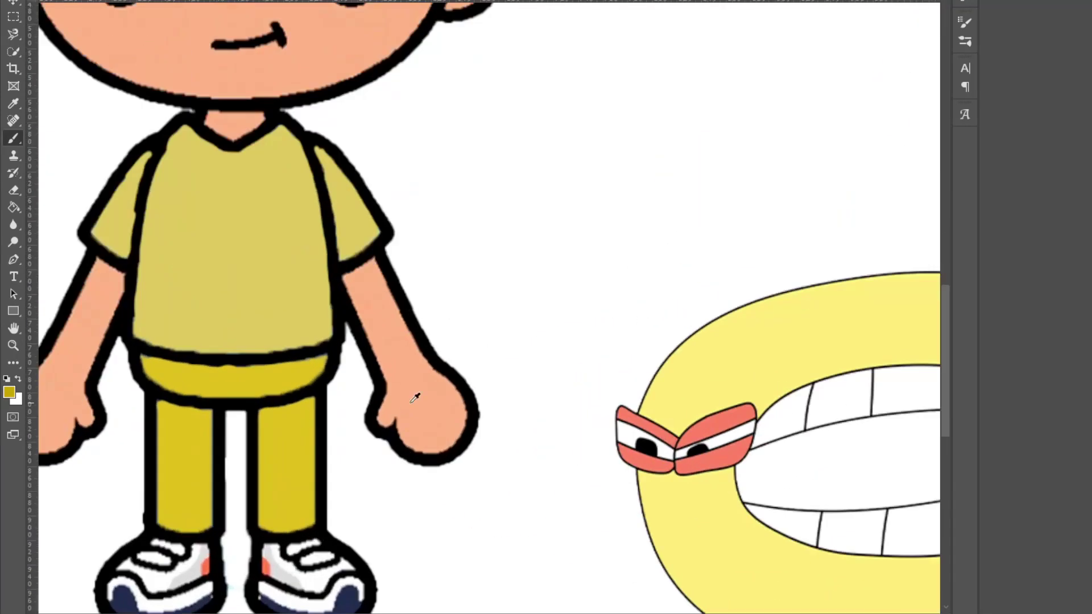
scroll(411, 408, "up", 2)
mouse_move(407, 319)
left_mouse_down()
mouse_move(361, 344)
mouse_move(383, 378)
mouse_move(360, 453)
mouse_move(398, 395)
left_mouse_up()
scroll(398, 396, "down", 1)
scroll(398, 395, "down", 3)
mouse_move(400, 284)
left_mouse_down()
mouse_move(409, 354)
mouse_move(477, 368)
mouse_move(507, 321)
mouse_move(505, 262)
mouse_move(513, 322)
mouse_move(513, 288)
mouse_move(486, 244)
mouse_move(422, 182)
mouse_move(408, 233)
mouse_move(411, 217)
mouse_move(431, 305)
mouse_move(432, 278)
mouse_move(456, 340)
left_mouse_up()
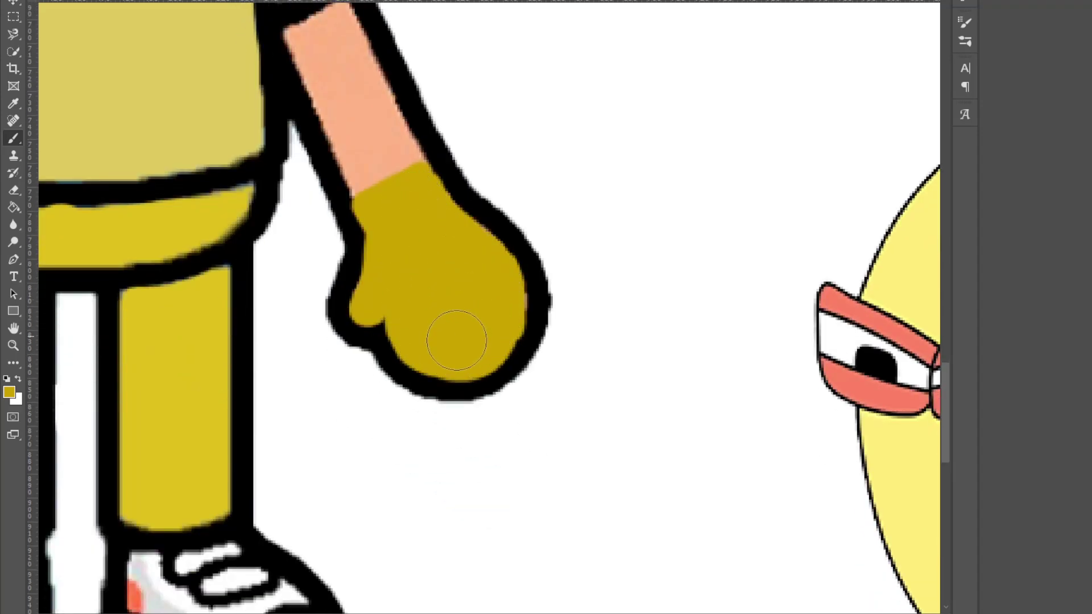
Draw a black cuff line across the right wrist at the glove's upper edge
left_click(480, 186, "alt")
scroll(336, 196, "up", 1)
left_click_drag(451, 136, 343, 195)
Resample the glove's dark gold and paint a matching glove over the left hand up to the wrist
scroll(335, 199, "down", 10)
scroll(285, 406, "up", 8)
left_click(903, 364, "alt")
scroll(533, 444, "up", 2)
mouse_move(353, 262)
left_mouse_down()
mouse_move(429, 295)
mouse_move(414, 368)
mouse_move(426, 399)
mouse_move(422, 426)
mouse_move(389, 407)
mouse_move(380, 454)
mouse_move(316, 479)
left_mouse_up()
mouse_move(350, 263)
left_mouse_down()
mouse_move(267, 348)
mouse_move(248, 400)
mouse_move(281, 469)
mouse_move(344, 476)
left_mouse_up()
key("]")
key("]")
key("]")
key("]")
mouse_move(359, 283)
left_mouse_down()
mouse_move(265, 396)
mouse_move(324, 464)
mouse_move(360, 389)
mouse_move(315, 391)
mouse_move(372, 308)
mouse_move(392, 320)
mouse_move(399, 379)
left_mouse_up()
Draw a black cuff line across the left wrist at the glove's upper edge
key("d")
scroll(352, 293, "up", 1)
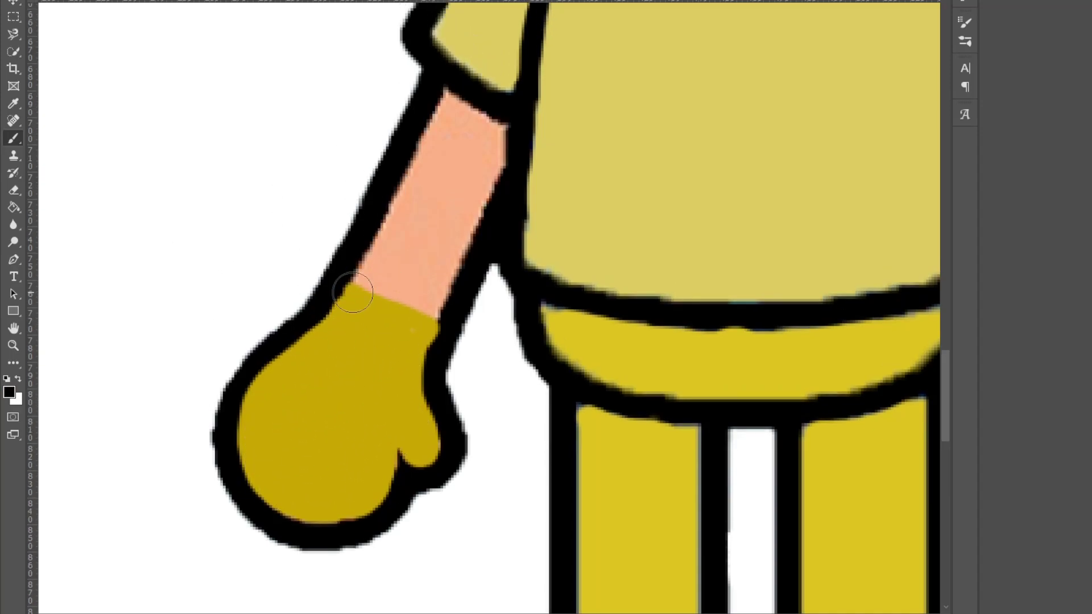
left_click_drag(341, 281, 456, 315)
key("ctrl+0")
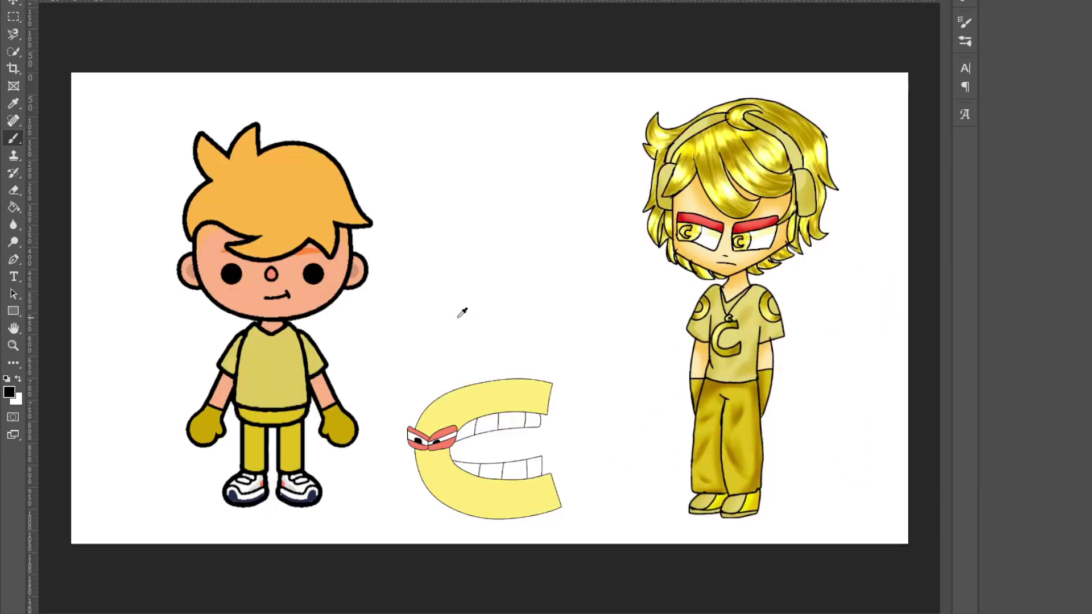
Paste the copied artwork, move and resize it over the blond character's face, and hide its layer
scroll(424, 341, "up", 1)
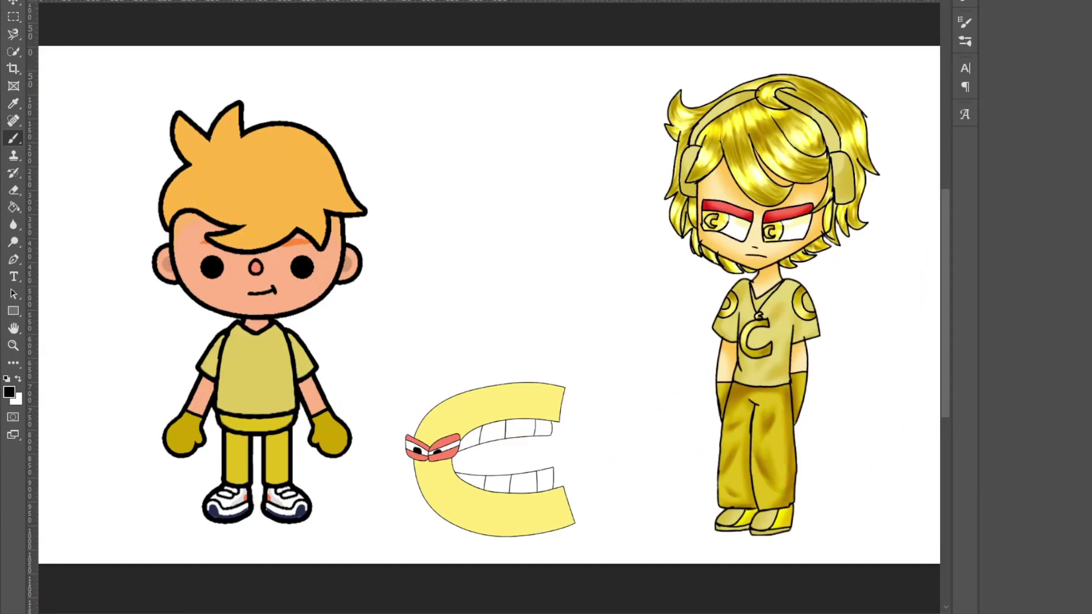
key("ctrl+v")
left_click(15, 4)
left_click_drag(541, 227, 274, 266)
left_click_drag(289, 184, 277, 181)
mouse_move(255, 248)
left_mouse_down()
mouse_move(254, 239)
mouse_move(270, 261)
left_mouse_up()
left_click_drag(266, 225, 270, 225)
mouse_move(271, 273)
left_mouse_down()
mouse_move(254, 226)
mouse_move(270, 280)
left_mouse_up()
key("Return")
key("ctrl+comma")
scroll(374, 336, "up", 2)
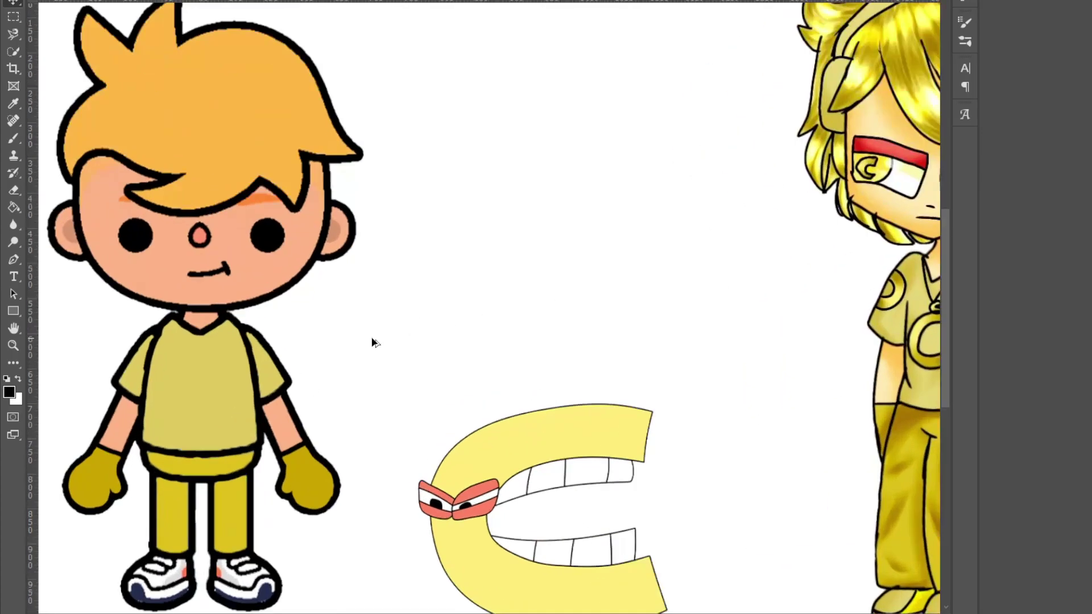
Paint over the blond character's eyes, nose and eyebrows with the face's skin colour
left_click(14, 138)
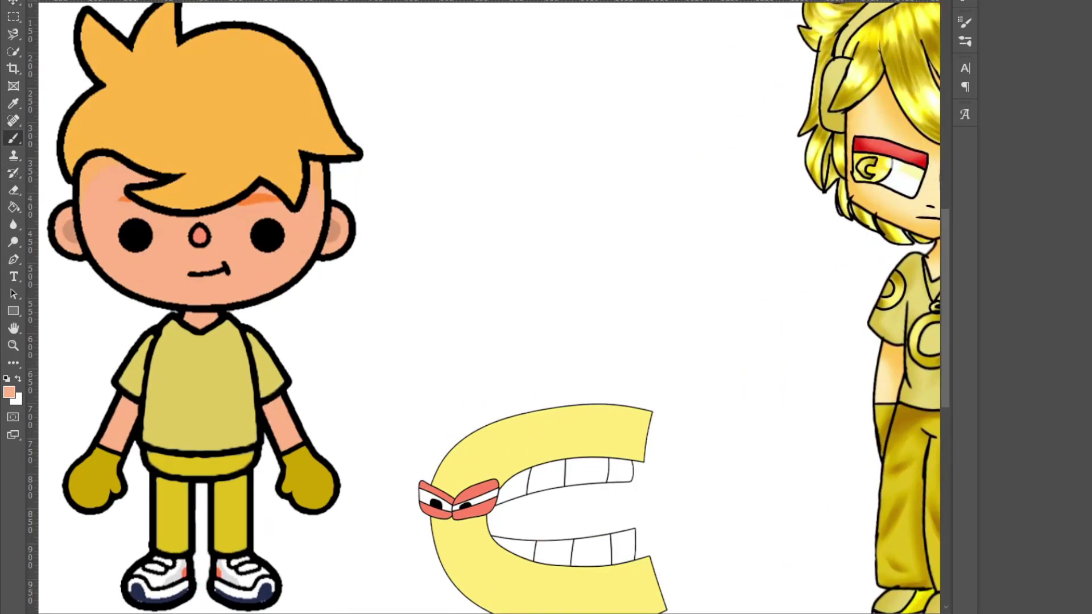
scroll(410, 192, "up", 3)
mouse_move(415, 178)
left_mouse_down()
mouse_move(498, 194)
mouse_move(521, 179)
mouse_move(534, 189)
mouse_move(603, 155)
mouse_move(607, 204)
mouse_move(620, 197)
mouse_move(625, 231)
mouse_move(376, 188)
mouse_move(620, 218)
mouse_move(602, 199)
left_mouse_up()
scroll(620, 196, "up", 2)
scroll(645, 255, "down", 3)
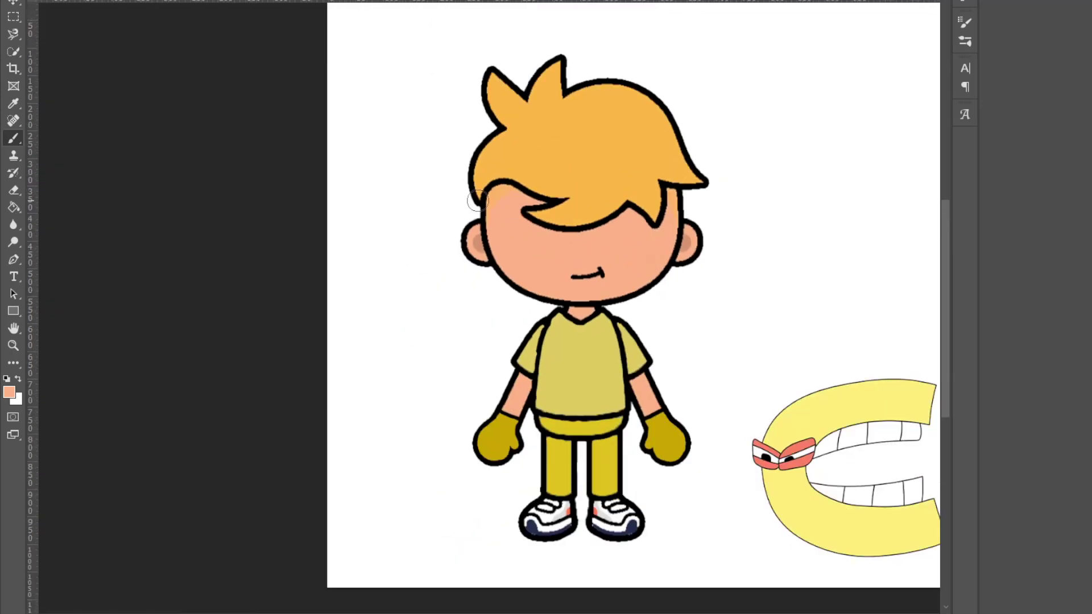
Select the blond character's mouth and move it slightly down towards the chin
left_click(16, 50)
scroll(592, 276, "up", 4)
left_click_drag(557, 275, 532, 273)
scroll(656, 259, "down", 2)
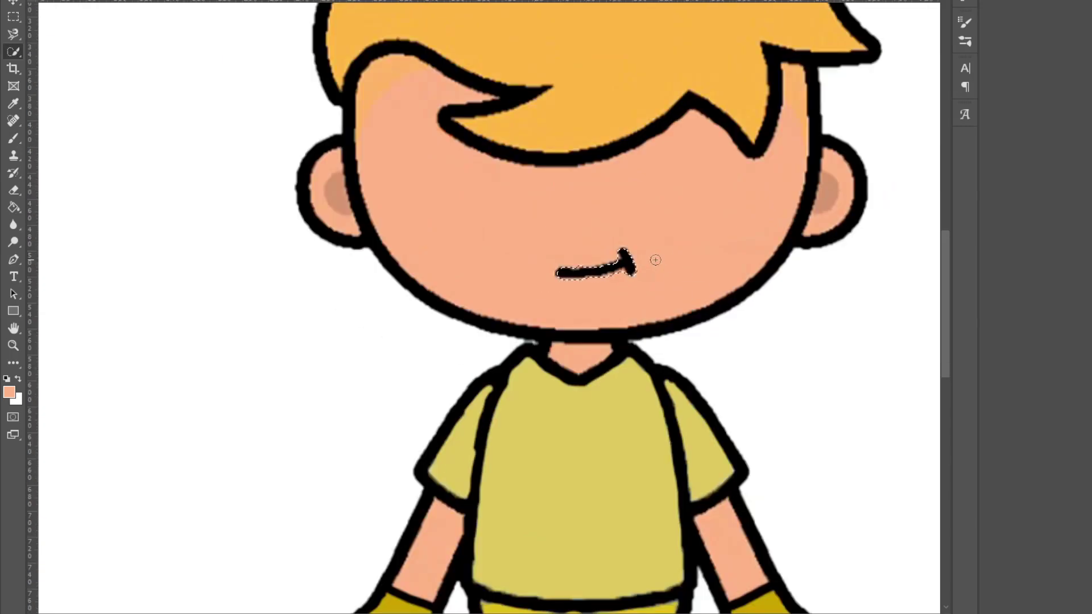
scroll(656, 260, "down", 3)
left_click_drag(662, 257, 661, 272)
Touch up the blank face with skin colour and show the pasted eye artwork's layer again
left_click(14, 139)
scroll(634, 324, "up", 4)
mouse_move(645, 192)
left_mouse_down()
mouse_move(658, 183)
mouse_move(611, 192)
left_mouse_up()
scroll(665, 185, "down", 2)
scroll(517, 216, "down", 2)
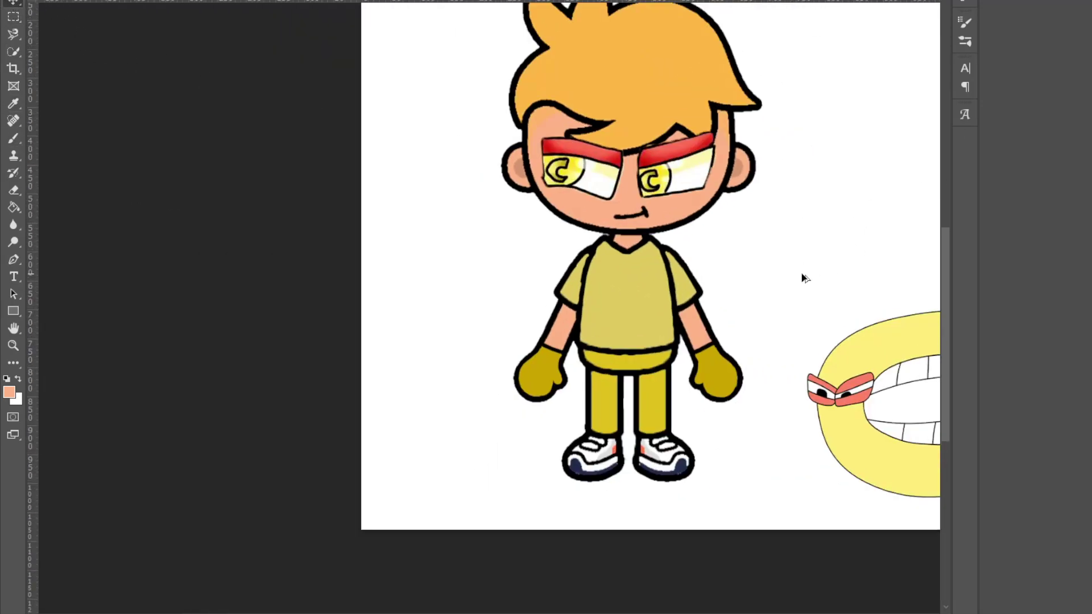
Fade the eye artwork to 70% opacity, erase the parts overlapping the hair fringe, and restore full opacity
scroll(800, 272, "up", 3)
key("7")
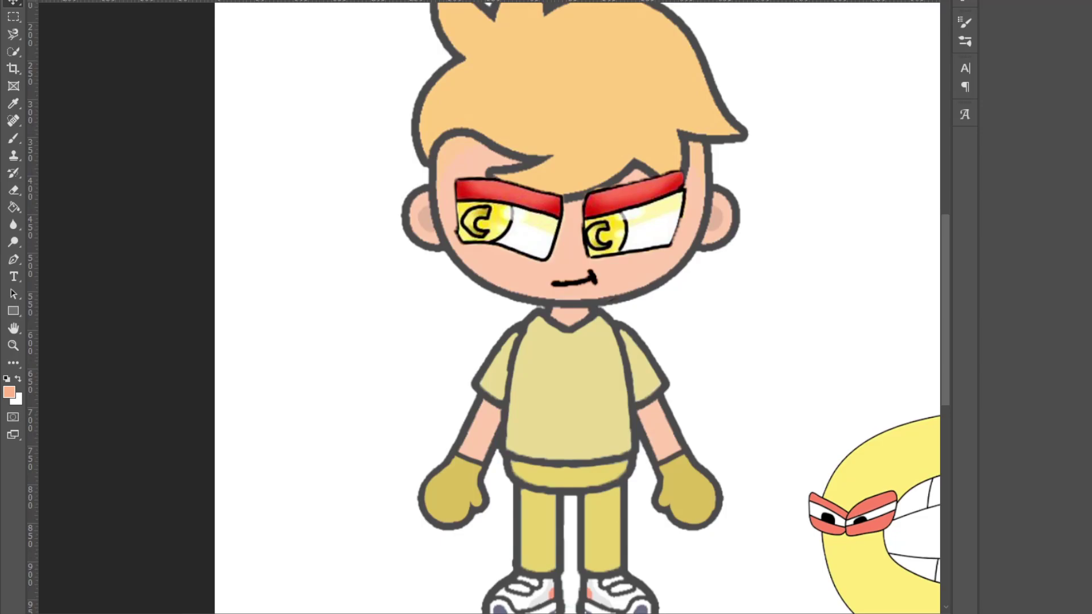
key("0")
key("7")
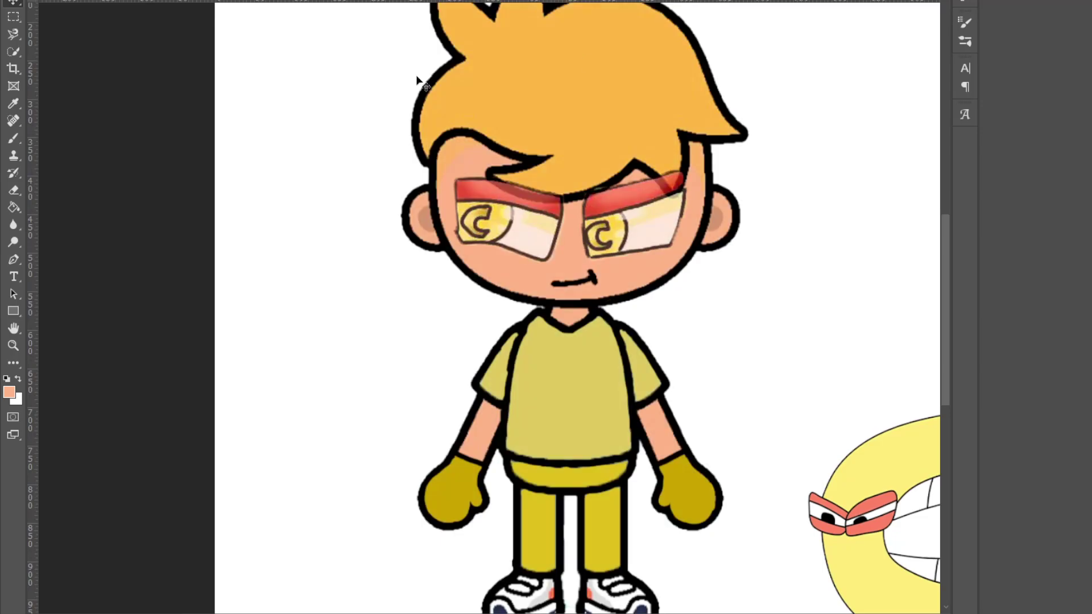
scroll(565, 161, "up", 3)
mouse_move(474, 192)
left_mouse_down()
mouse_move(469, 208)
mouse_move(533, 216)
left_mouse_up()
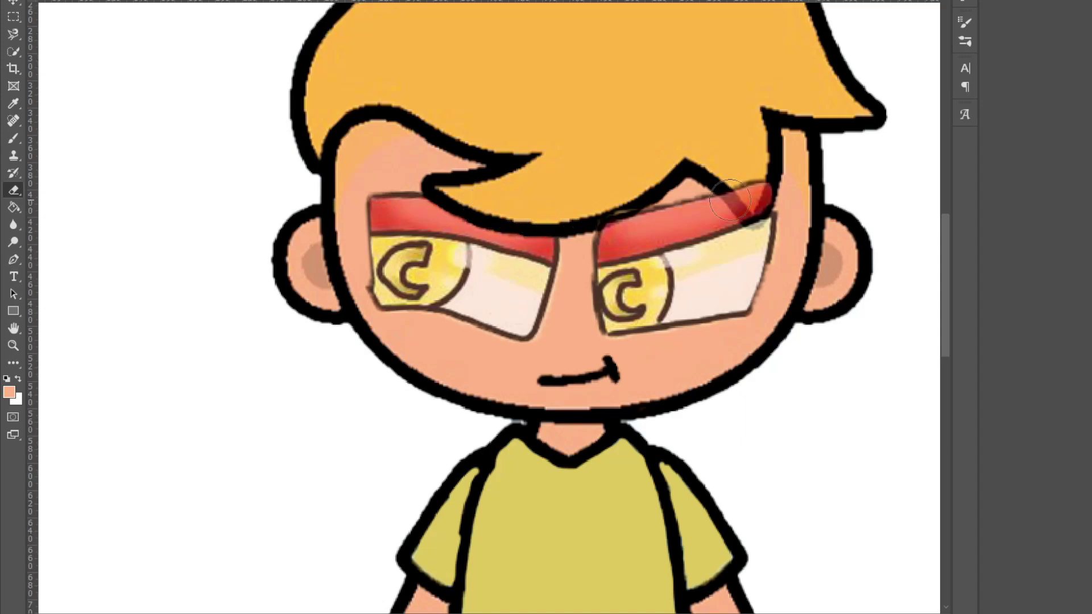
scroll(688, 203, "up", 1)
left_click_drag(775, 192, 749, 211)
key("ctrl+0")
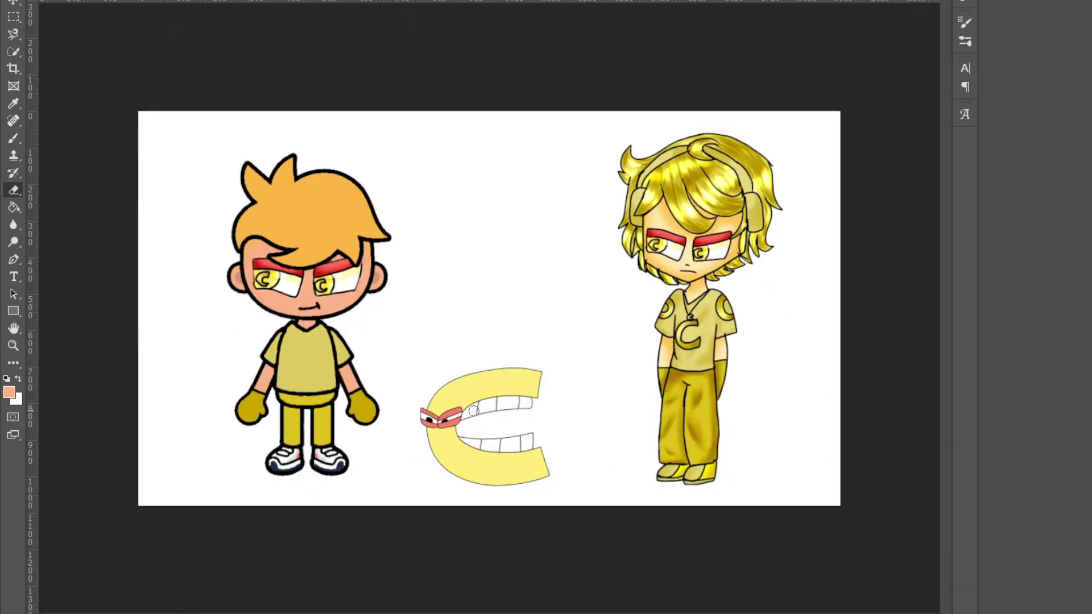
scroll(360, 344, "up", 2)
scroll(363, 345, "down", 2)
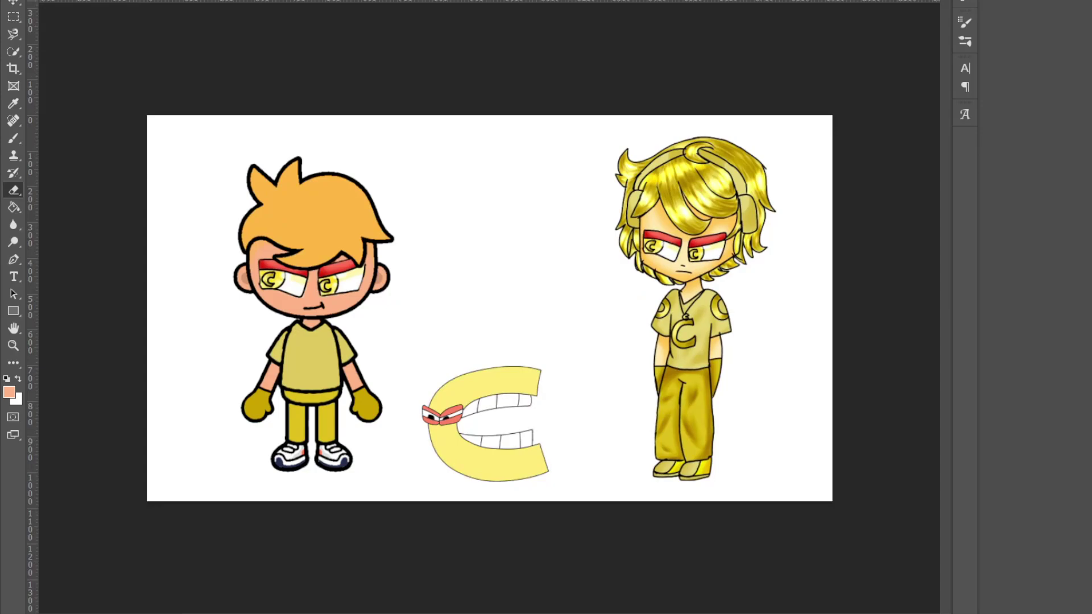
Duplicate the letter C artwork onto the yellow shirt and scale it down to fit the chest
left_click(16, 4)
left_click_drag(526, 405, 353, 369, "alt")
key("ctrl+t")
scroll(355, 371, "up", 4)
left_click_drag(295, 208, 281, 313)
left_click_drag(288, 352, 250, 350)
key("Return")
Shrink and rotate a copy of the letter C to fit the sleeve on the character's right arm
key("ctrl+t")
scroll(195, 401, "up", 5)
left_click_drag(298, 154, 247, 286)
left_click_drag(265, 242, 288, 257)
left_click_drag(313, 269, 270, 245)
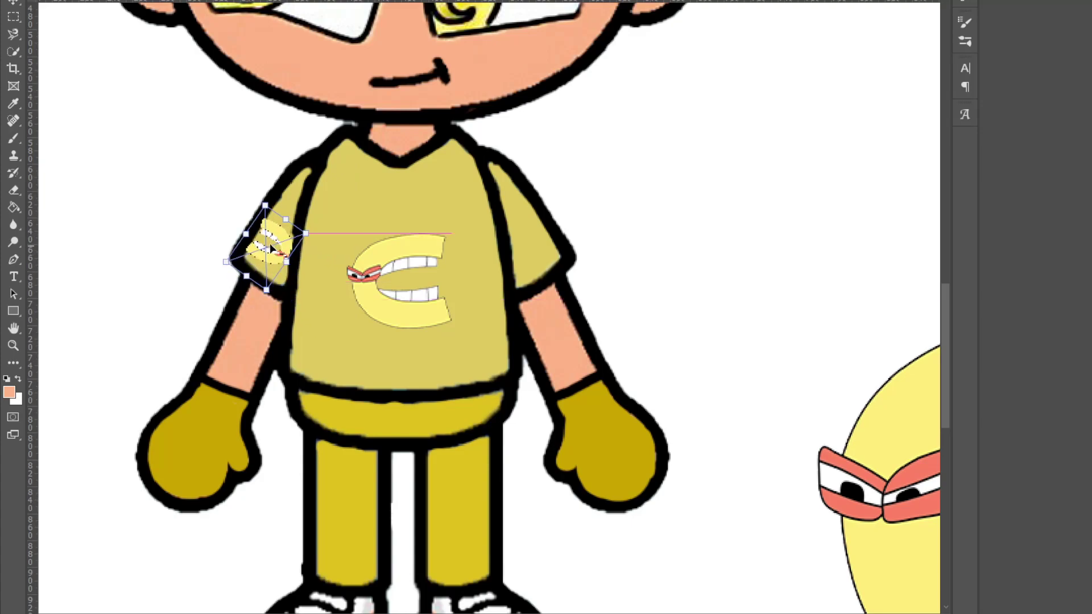
key("Return")
Duplicate the small sleeve letter C onto the opposite sleeve and transform it to fit there
left_click_drag(271, 249, 546, 258, "alt")
key("ctrl+t")
left_click(598, 456)
key("Return")
scroll(622, 338, "down", 8)
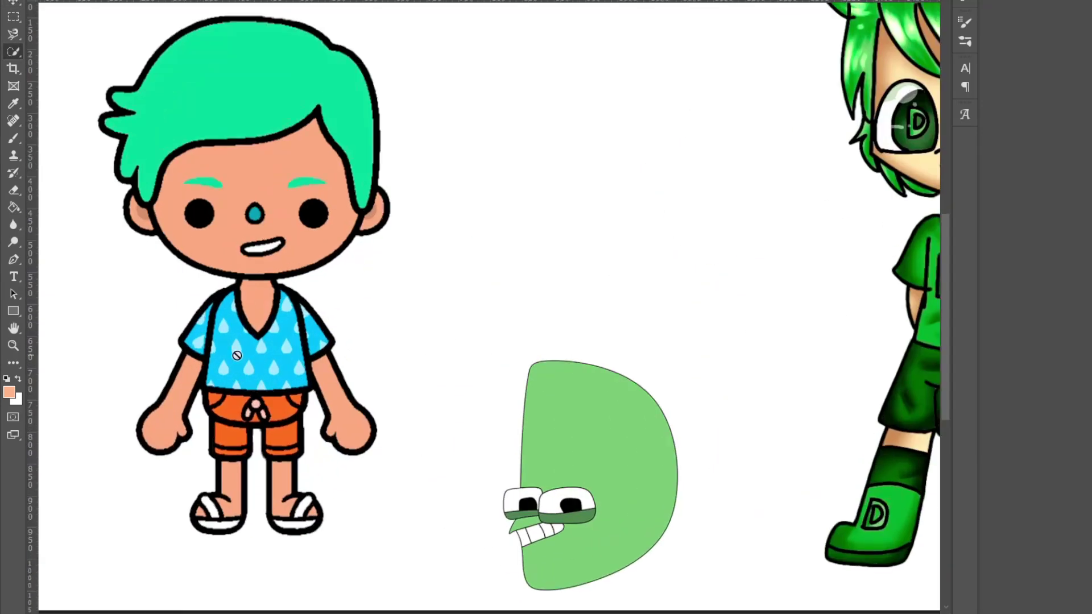
Select the blue patterned shirt's body and both sleeves on the green-haired character with Quick Selection
left_click(242, 362)
scroll(183, 370, "up", 7)
left_click(208, 324)
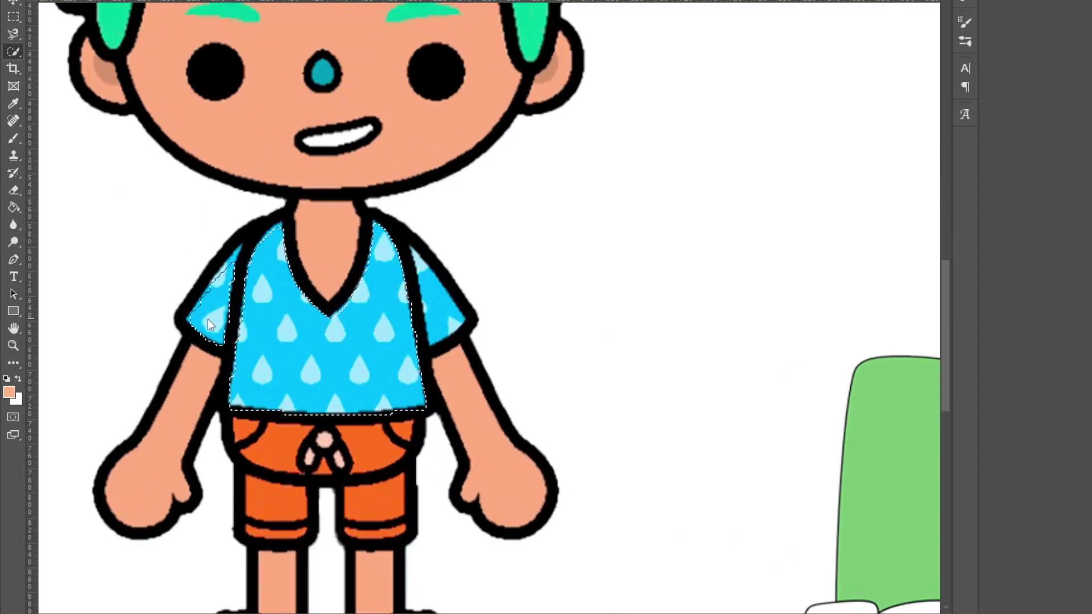
left_click(458, 326)
scroll(458, 338, "down", 4)
key("ctrl+plus")
key("ctrl+plus")
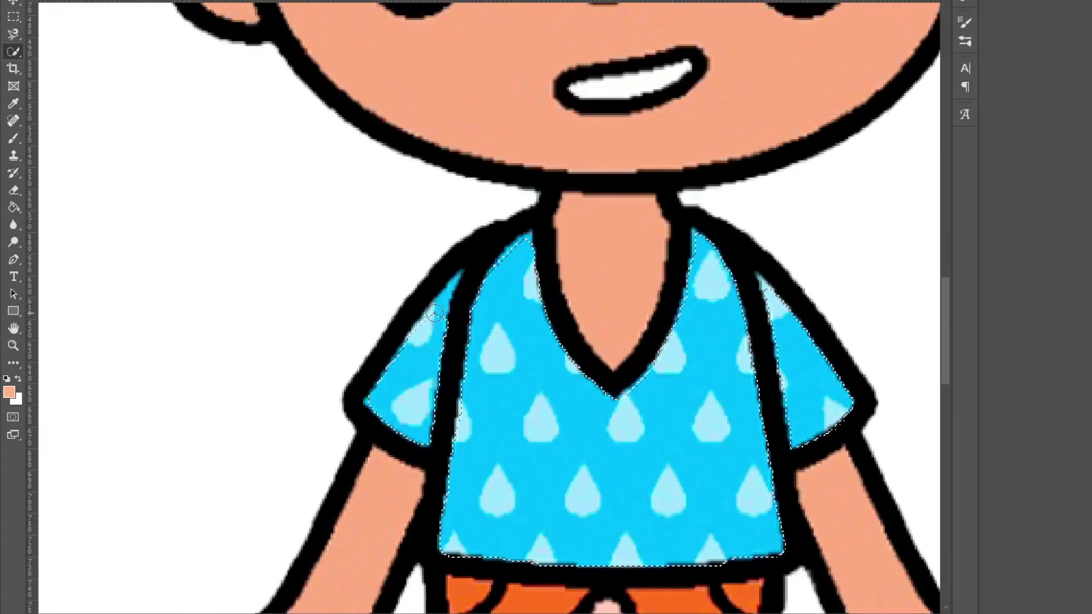
key("ctrl+minus")
key("ctrl+minus")
key("ctrl+minus")
key("ctrl+minus")
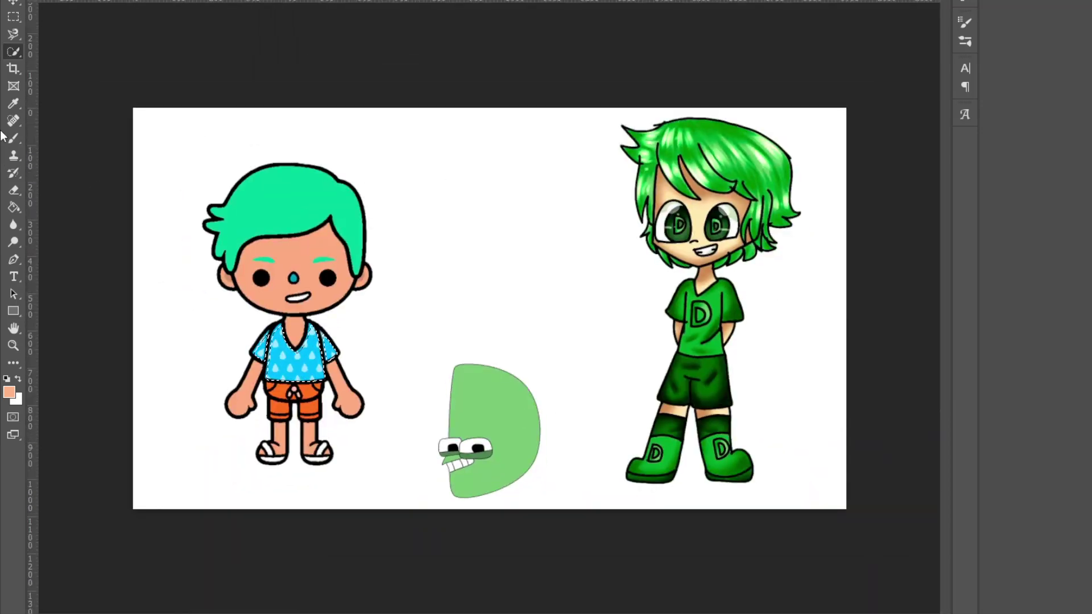
Sample the bright green from the reference character's shirt, paint the selected shirt with it, and deselect
left_click(11, 138)
left_click(705, 336, "alt")
scroll(276, 367, "up", 6)
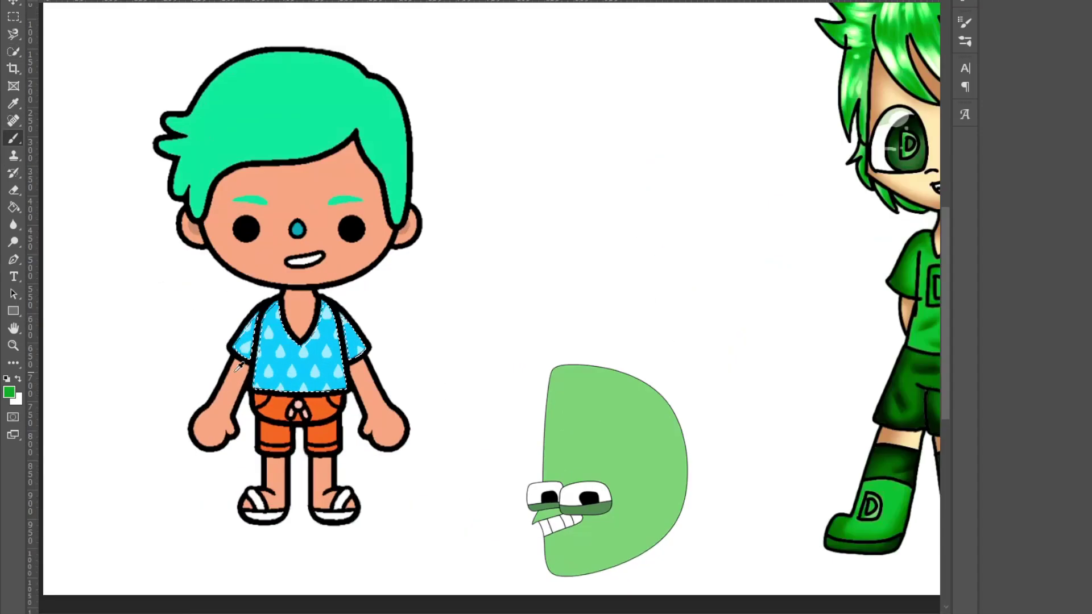
mouse_move(280, 244)
left_mouse_down()
mouse_move(254, 338)
mouse_move(343, 116)
mouse_move(343, 201)
mouse_move(378, 272)
mouse_move(389, 505)
mouse_move(381, 397)
mouse_move(460, 351)
mouse_move(444, 501)
mouse_move(495, 227)
mouse_move(561, 340)
left_mouse_up()
key("ctrl+d")
scroll(314, 374, "up", 2)
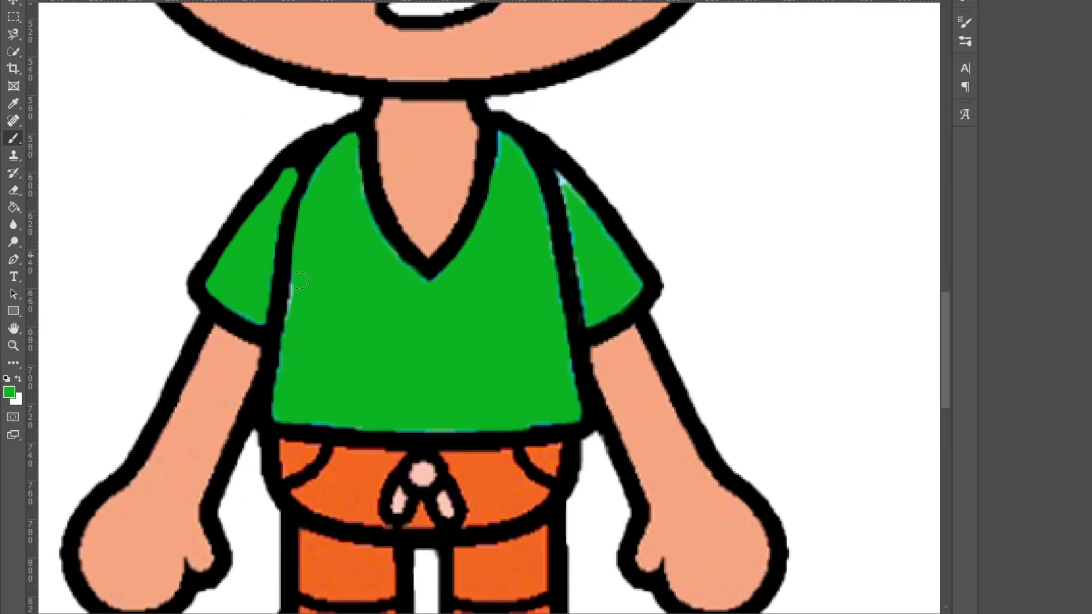
Brush green over the leftover blue edges along the shirt's hem, neckline and sleeves
left_click_drag(457, 425, 550, 420)
scroll(575, 341, "up", 3)
scroll(592, 240, "up", 2)
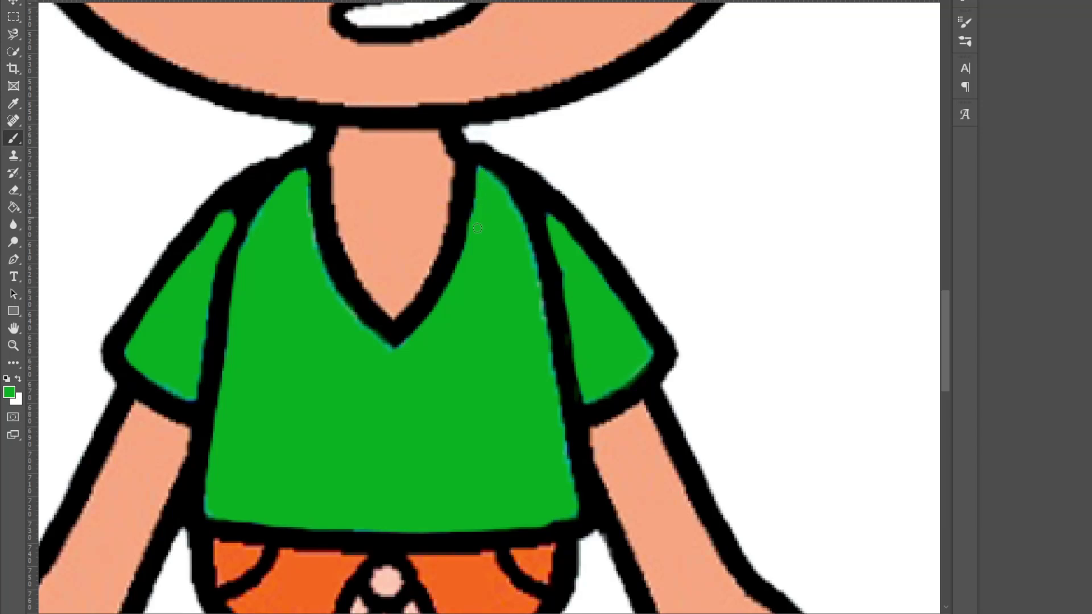
scroll(479, 340, "down", 10)
Select the orange waist section of the shorts, including the drawstring, and trim the selection off its outline
scroll(250, 422, "up", 6)
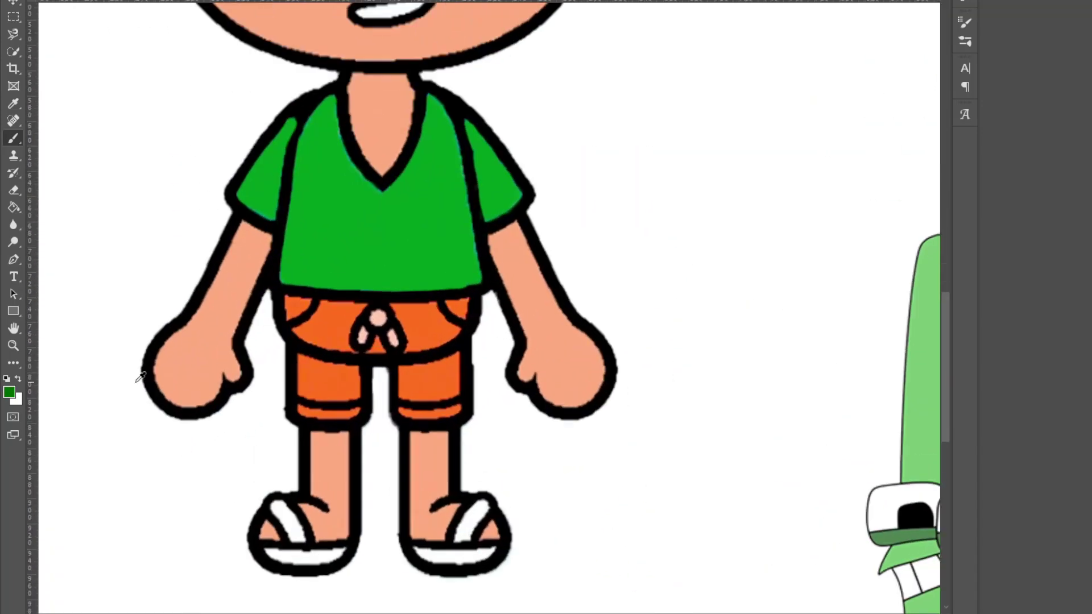
key("w")
mouse_move(381, 313)
left_mouse_down()
mouse_move(402, 330)
mouse_move(456, 290)
mouse_move(363, 308)
left_mouse_up()
left_click(379, 292, "alt")
left_click_drag(407, 344, 338, 332)
left_click(424, 362, "alt")
left_click(372, 369, "alt")
left_click(391, 365, "alt")
Add both legs of the shorts with their cuffs to the selection and subtract the spillover
left_click(314, 379)
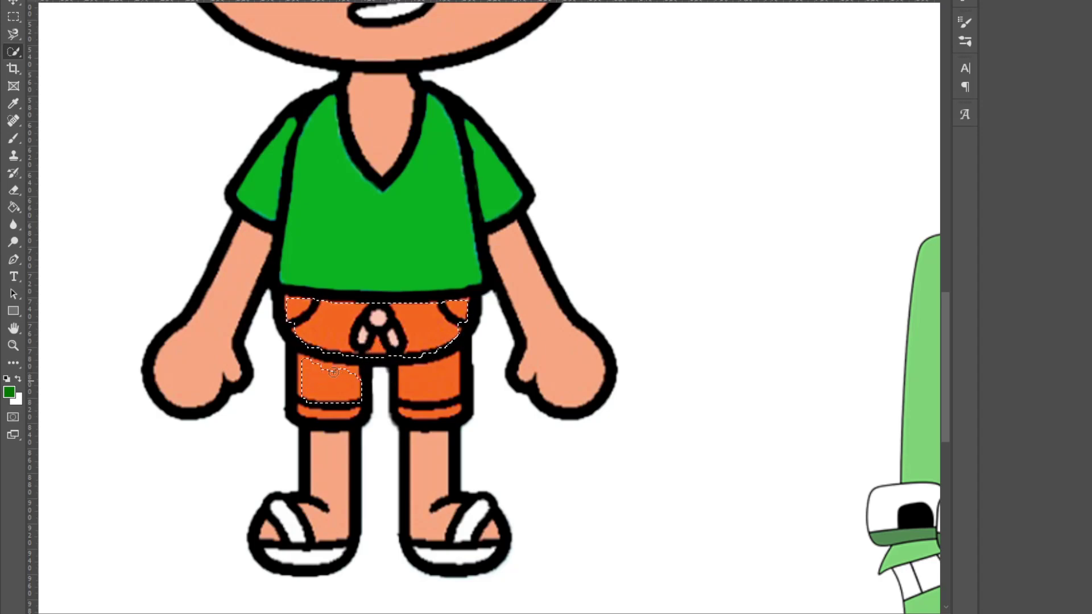
left_click_drag(306, 408, 352, 415)
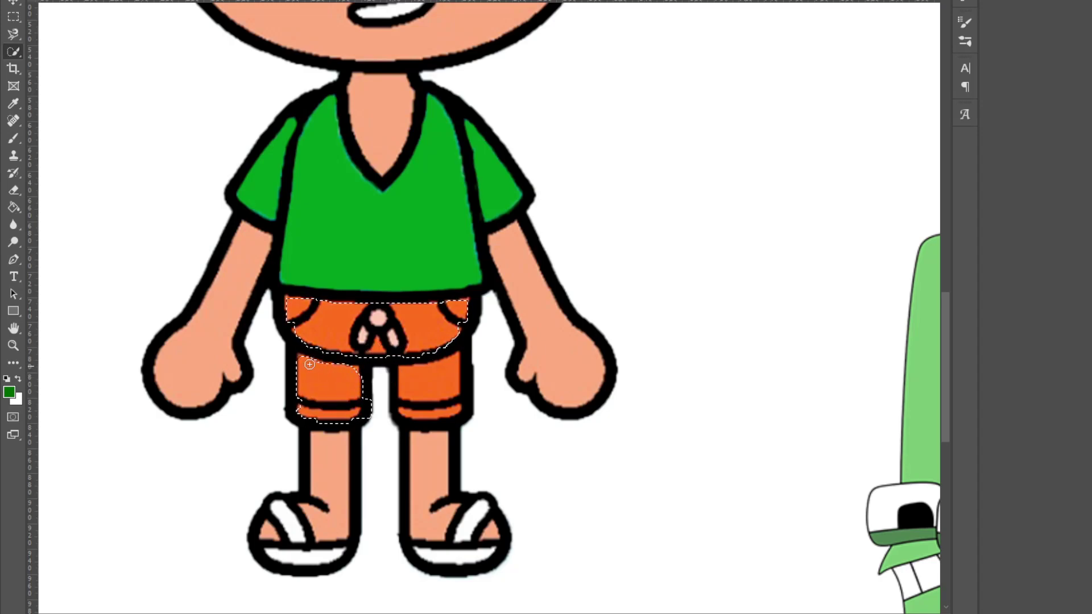
left_click(367, 422, "alt")
mouse_move(439, 384)
left_mouse_down()
mouse_move(413, 375)
mouse_move(406, 449)
left_mouse_up()
left_click(406, 449, "alt")
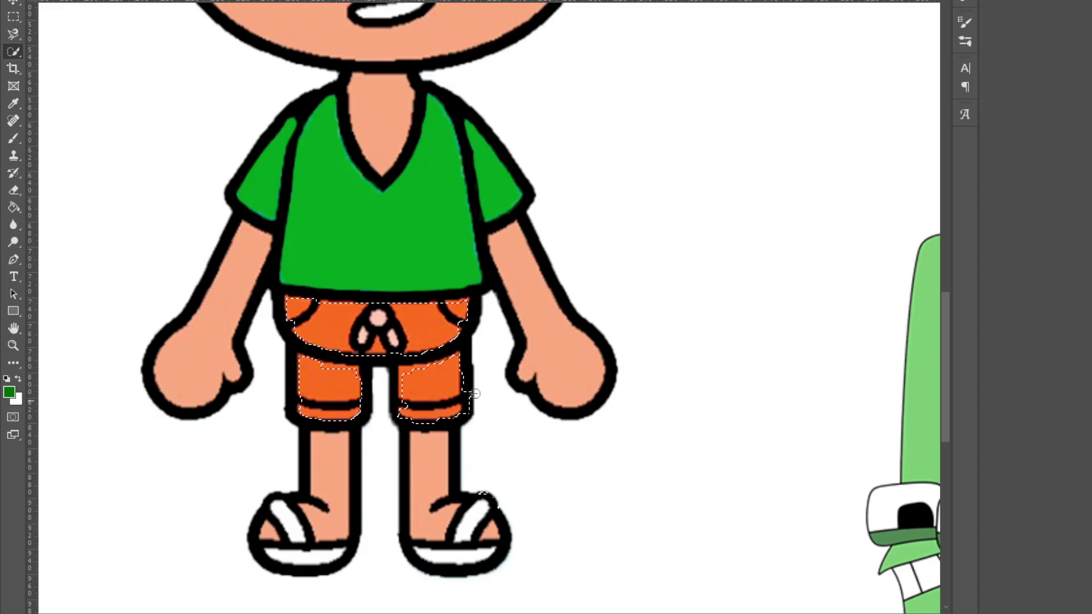
scroll(382, 381, "up", 2)
scroll(399, 389, "down", 4)
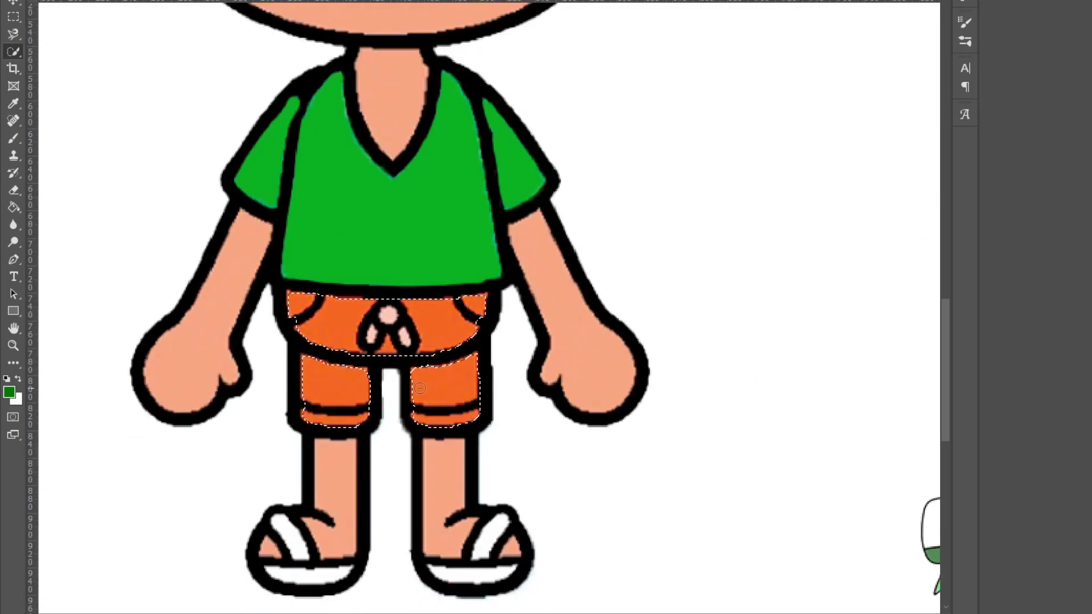
Paint the selected shorts dark green, covering the drawstring, pockets and cuff lines
scroll(398, 389, "down", 4)
left_click(13, 138)
scroll(209, 392, "up", 5)
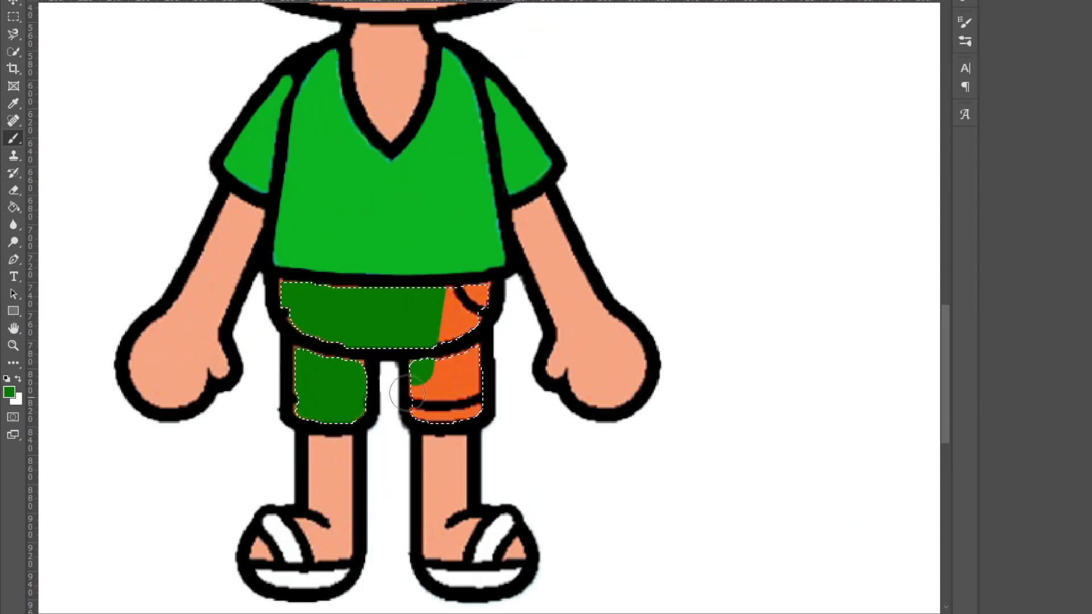
scroll(271, 414, "up", 3)
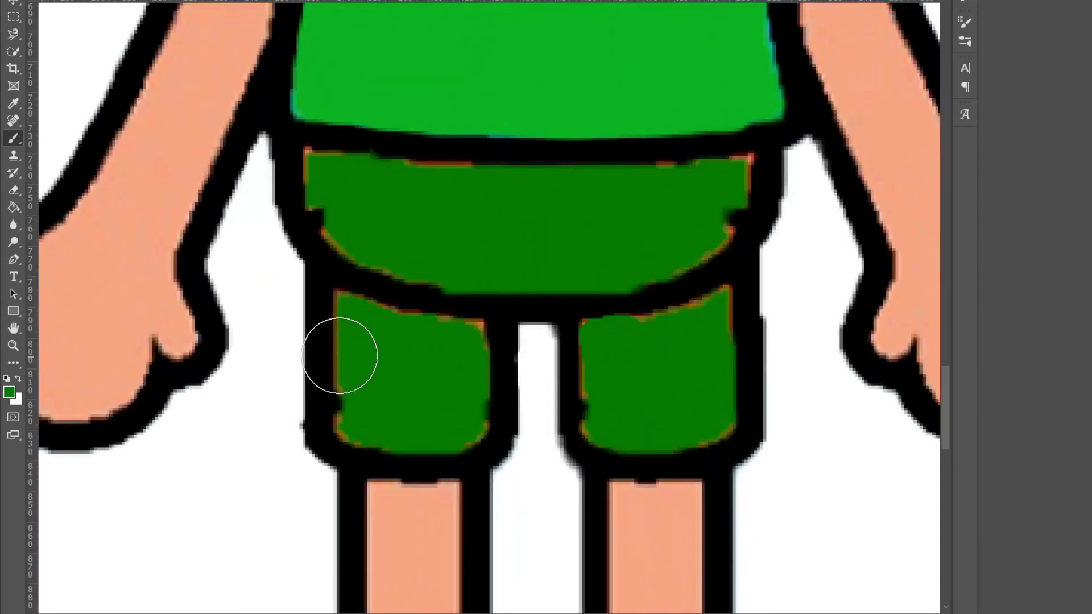
Brush dark green over the orange fringes around both legs of the shorts
mouse_move(348, 394)
left_mouse_down()
mouse_move(482, 385)
mouse_move(474, 301)
mouse_move(360, 276)
left_mouse_up()
mouse_move(590, 298)
left_mouse_down()
mouse_move(593, 371)
mouse_move(611, 405)
left_mouse_up()
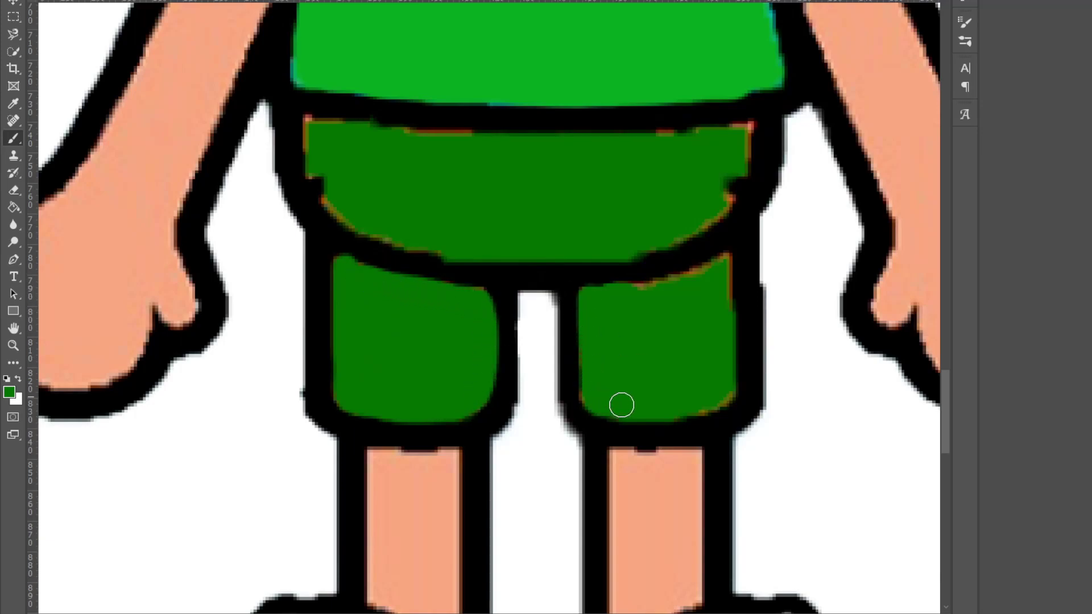
left_click_drag(724, 265, 724, 390)
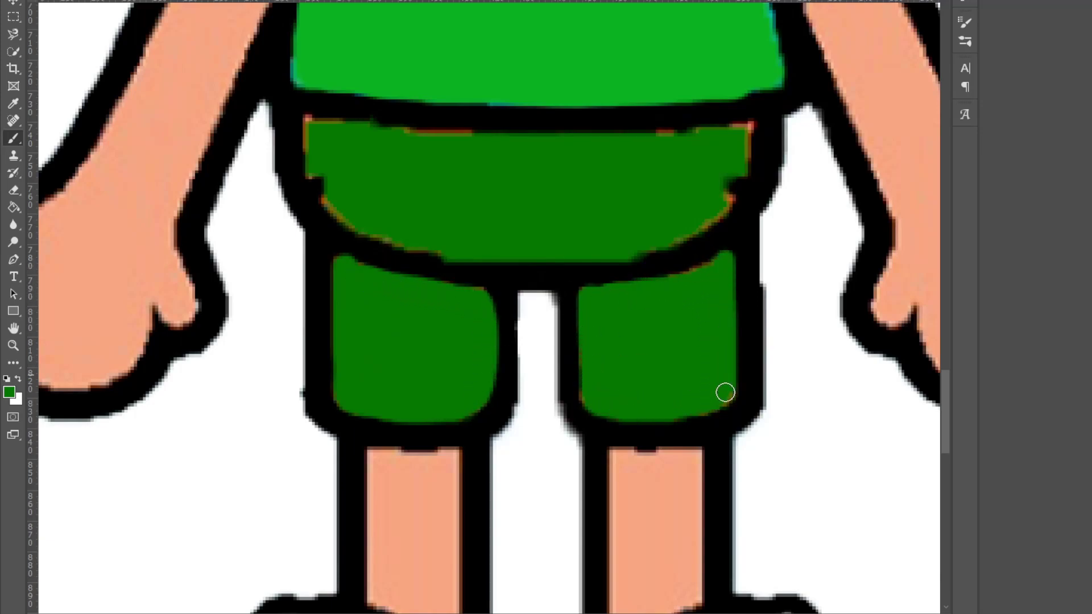
Brush dark green over the orange fringes and notches around the waist section of the shorts
scroll(319, 215, "up", 3)
left_click_drag(319, 214, 323, 268)
left_click_drag(328, 226, 465, 228)
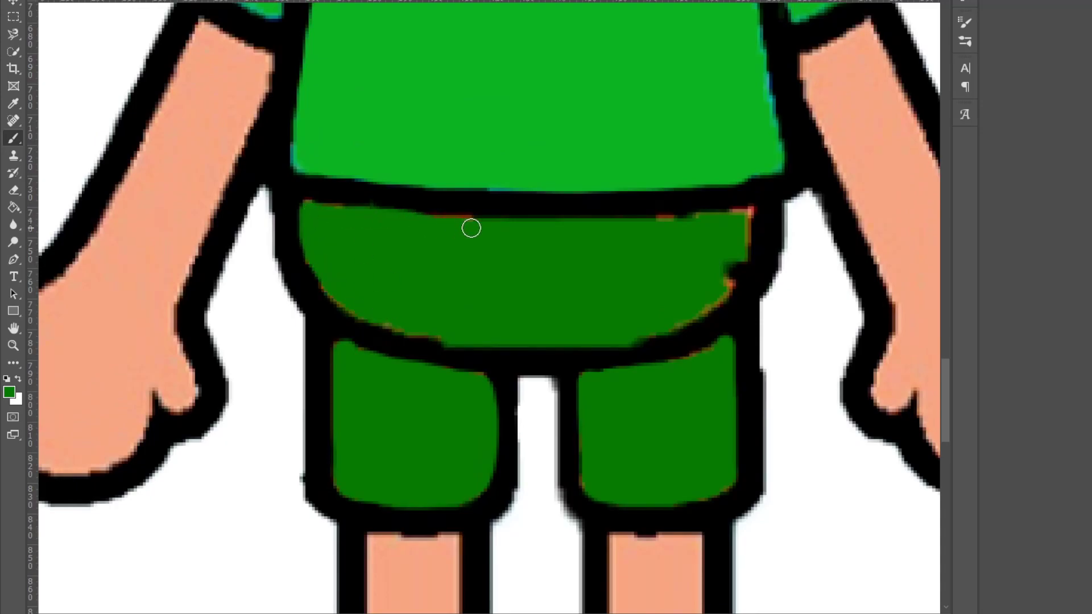
mouse_move(684, 226)
left_mouse_down()
mouse_move(747, 239)
mouse_move(707, 311)
mouse_move(614, 327)
left_mouse_up()
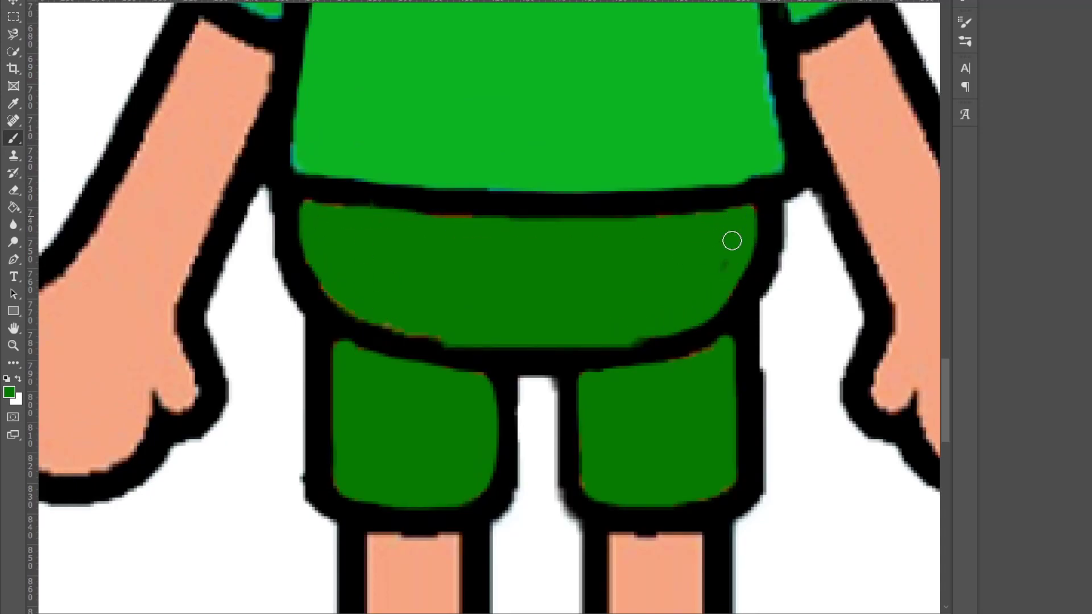
Paste the copied letter D eyes and move and transform them to fit over the character's original eyes
scroll(589, 325, "down", 5)
scroll(350, 416, "up", 2)
scroll(350, 416, "down", 2)
key("ctrl+v")
left_click(13, 2)
left_click_drag(512, 240, 316, 282)
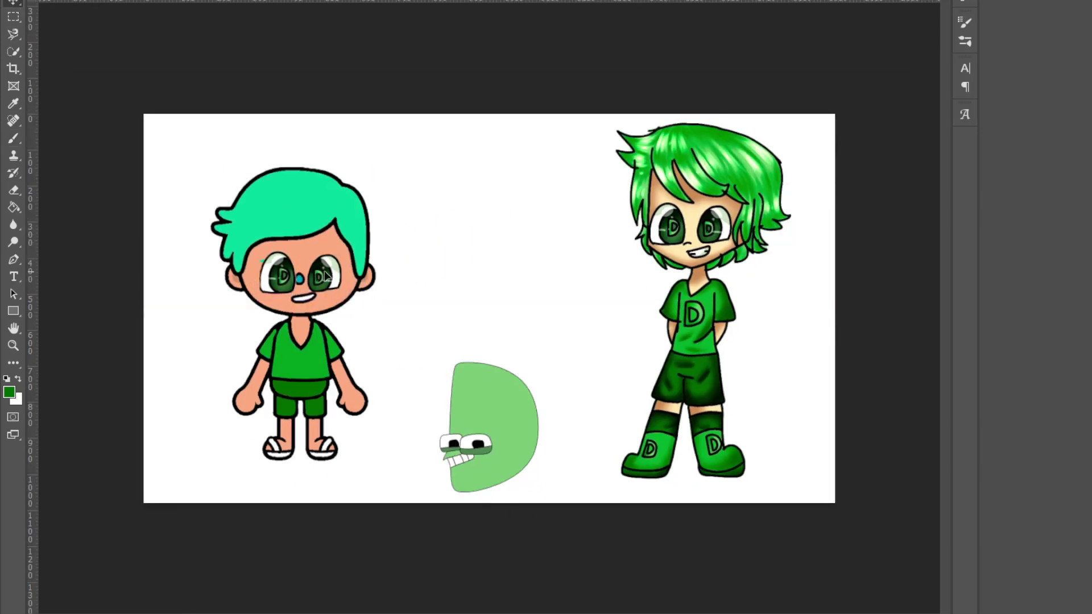
key("ctrl+t")
key("Return")
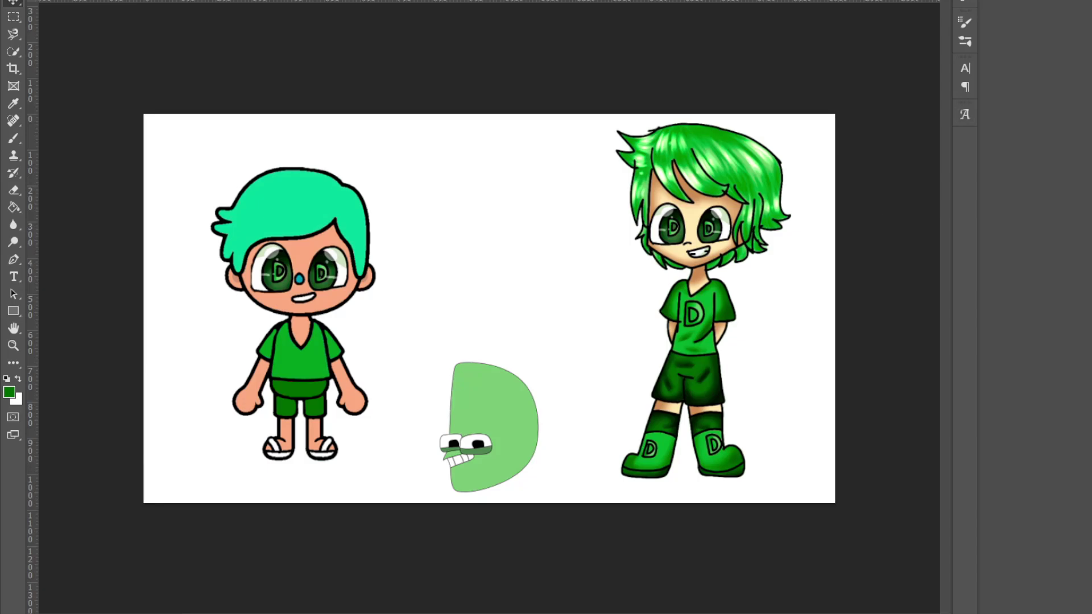
Paint over the teal nose between the new eyes with the face's skin colour
key("b")
scroll(350, 180, "up", 4)
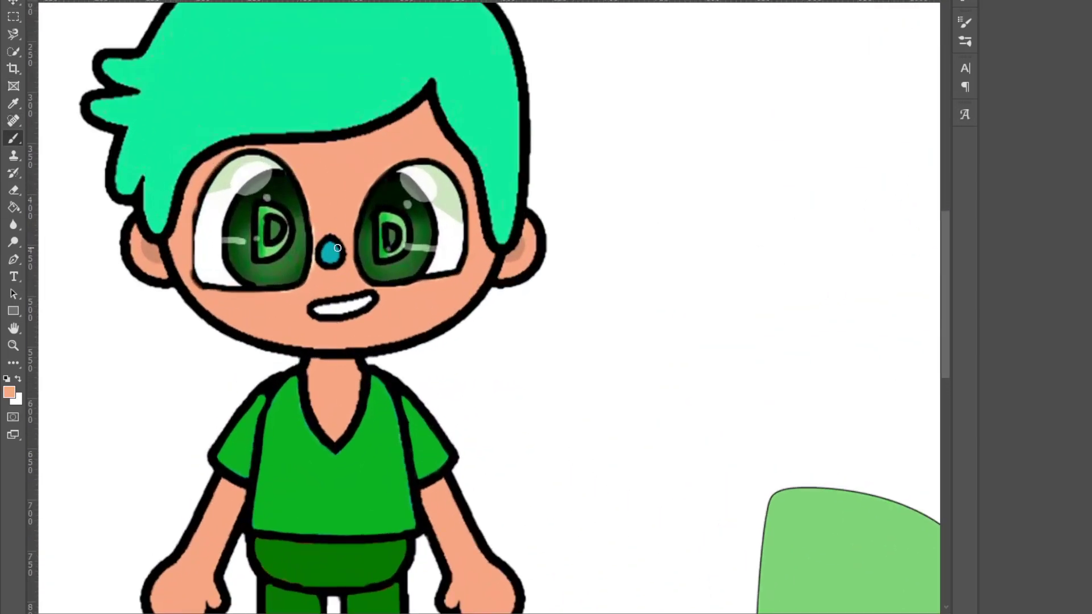
left_click_drag(329, 242, 333, 256)
scroll(347, 256, "down", 5)
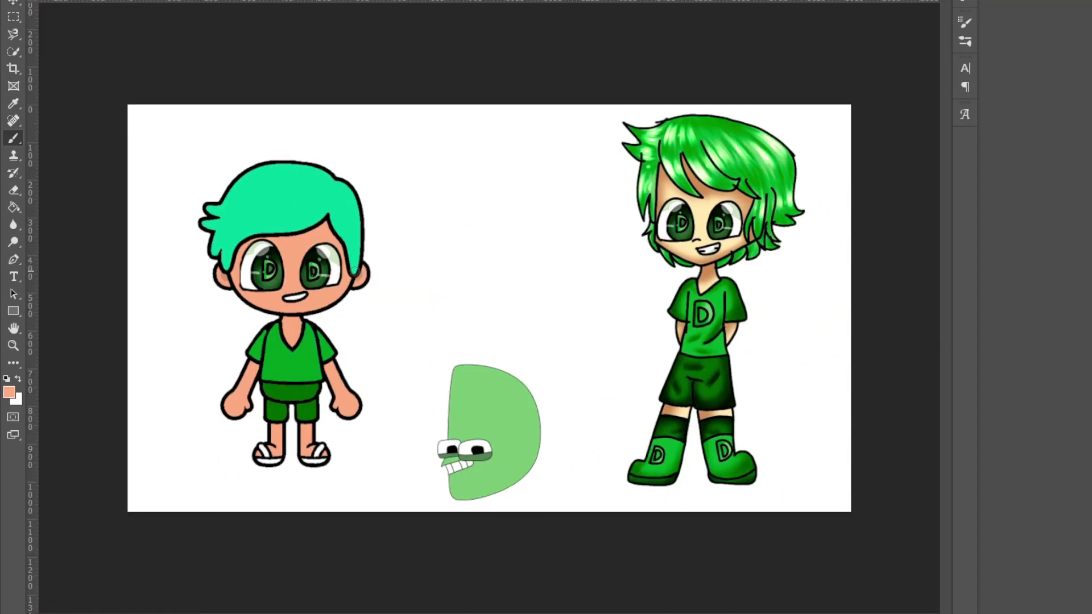
Sample the outline's black and draw two horizontal sock lines across each lower leg
scroll(396, 359, "up", 2)
scroll(182, 419, "up", 8)
left_click(269, 449, "alt")
scroll(276, 451, "down", 8)
scroll(195, 434, "up", 4)
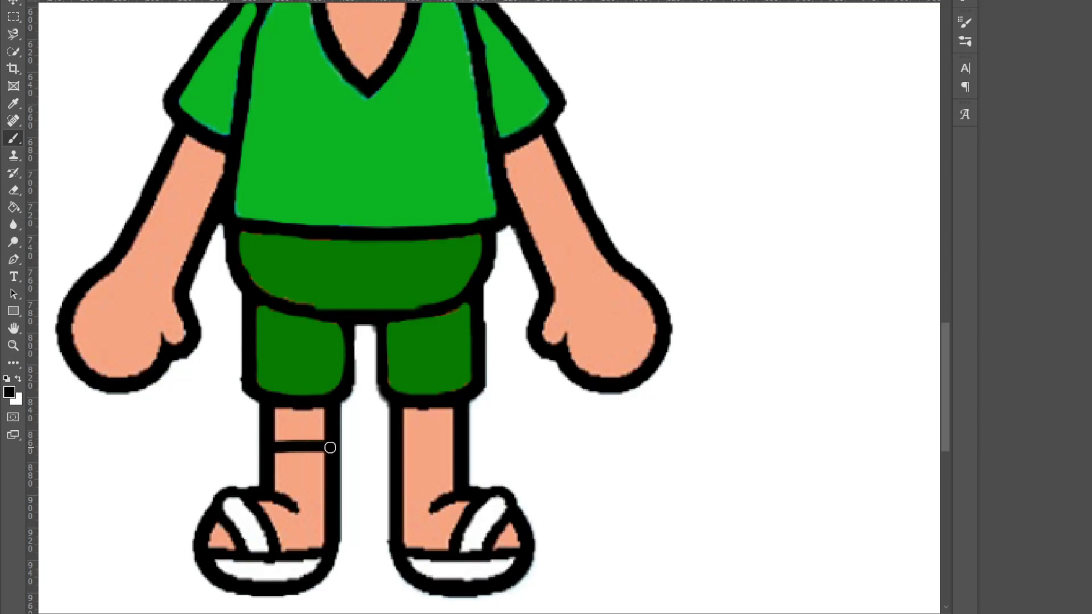
scroll(342, 449, "down", 4)
scroll(354, 447, "up", 5)
left_click_drag(382, 469, 475, 475)
left_click_drag(588, 416, 679, 414)
left_click_drag(588, 469, 677, 463)
scroll(680, 463, "down", 5)
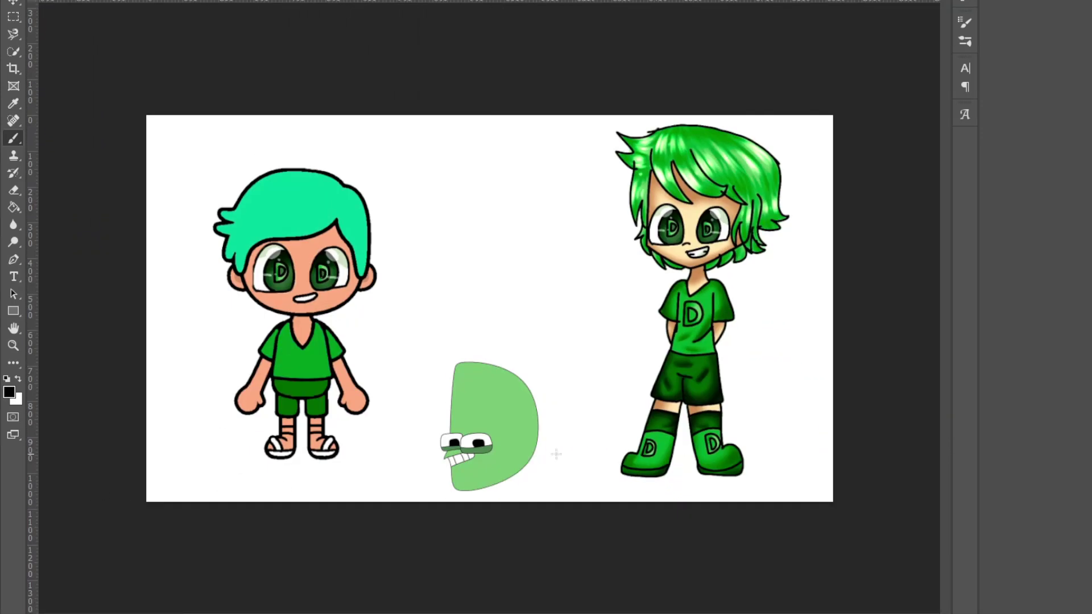
Fill the bands between the sock lines on both legs with very dark green
scroll(291, 437, "up", 5)
mouse_move(296, 414)
left_mouse_down()
mouse_move(295, 439)
mouse_move(402, 456)
mouse_move(400, 419)
mouse_move(332, 414)
mouse_move(382, 430)
left_mouse_up()
scroll(376, 432, "down", 3)
mouse_move(568, 408)
left_mouse_down()
mouse_move(562, 435)
mouse_move(647, 434)
mouse_move(645, 414)
mouse_move(574, 411)
mouse_move(645, 414)
left_mouse_up()
scroll(553, 419, "down", 6)
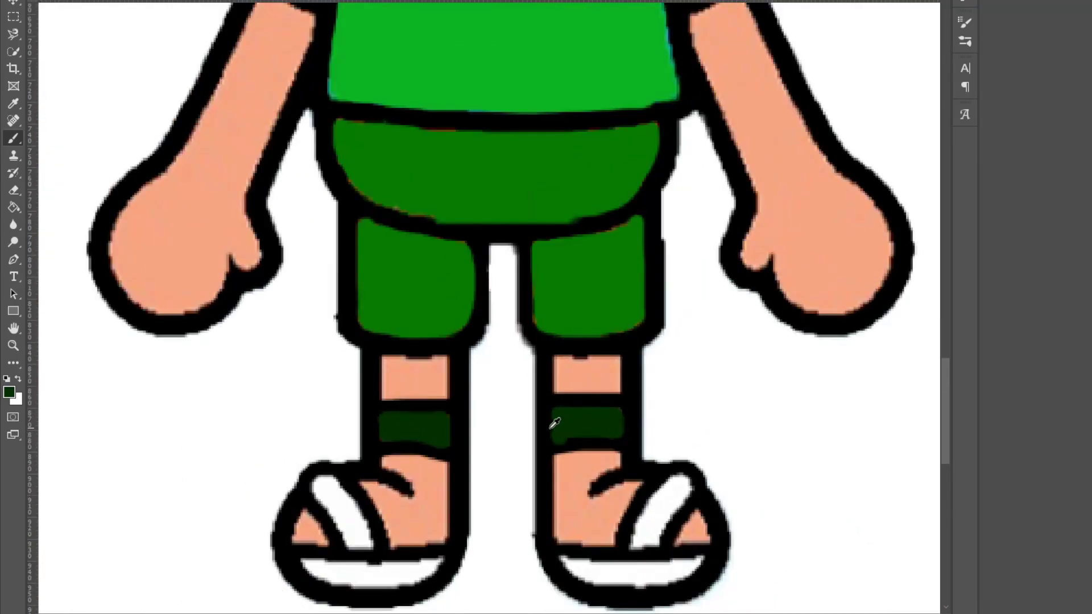
Paint over the sandal straps and skin on both feet with bright green, forming closed boots above the white soles
scroll(281, 444, "up", 6)
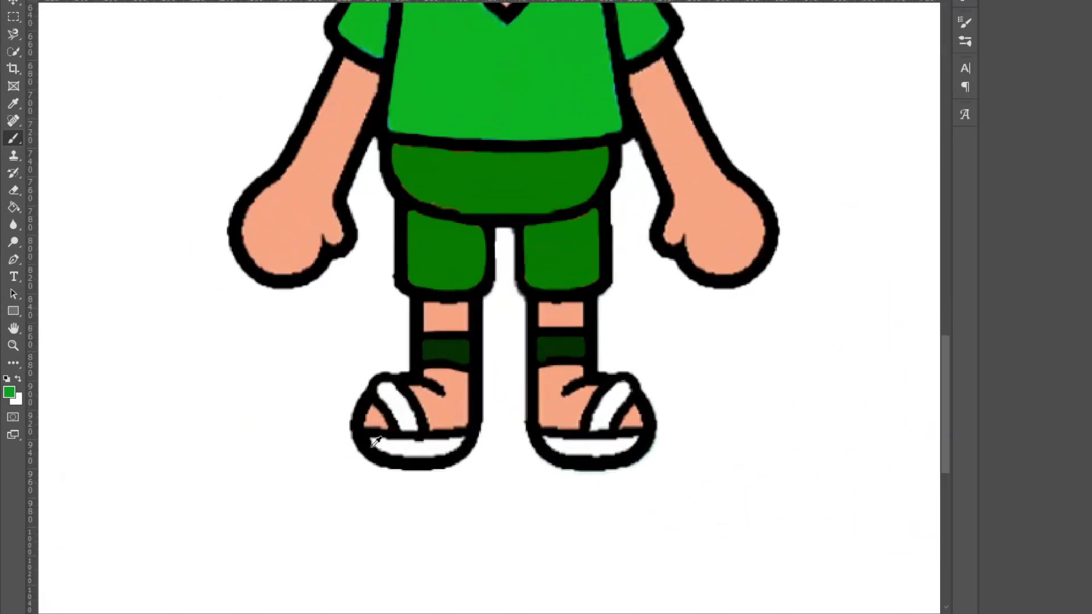
mouse_move(469, 333)
left_mouse_down()
mouse_move(379, 362)
mouse_move(360, 402)
mouse_move(413, 407)
mouse_move(369, 390)
mouse_move(417, 360)
mouse_move(447, 395)
mouse_move(437, 410)
mouse_move(468, 406)
mouse_move(447, 385)
mouse_move(475, 337)
mouse_move(511, 383)
mouse_move(484, 369)
mouse_move(477, 387)
mouse_move(510, 403)
mouse_move(563, 402)
mouse_move(566, 305)
mouse_move(489, 296)
mouse_move(526, 315)
mouse_move(535, 358)
mouse_move(526, 389)
mouse_move(540, 328)
mouse_move(556, 345)
mouse_move(551, 382)
left_mouse_up()
scroll(407, 379, "up", 1)
scroll(415, 399, "down", 1)
scroll(739, 404, "up", 2)
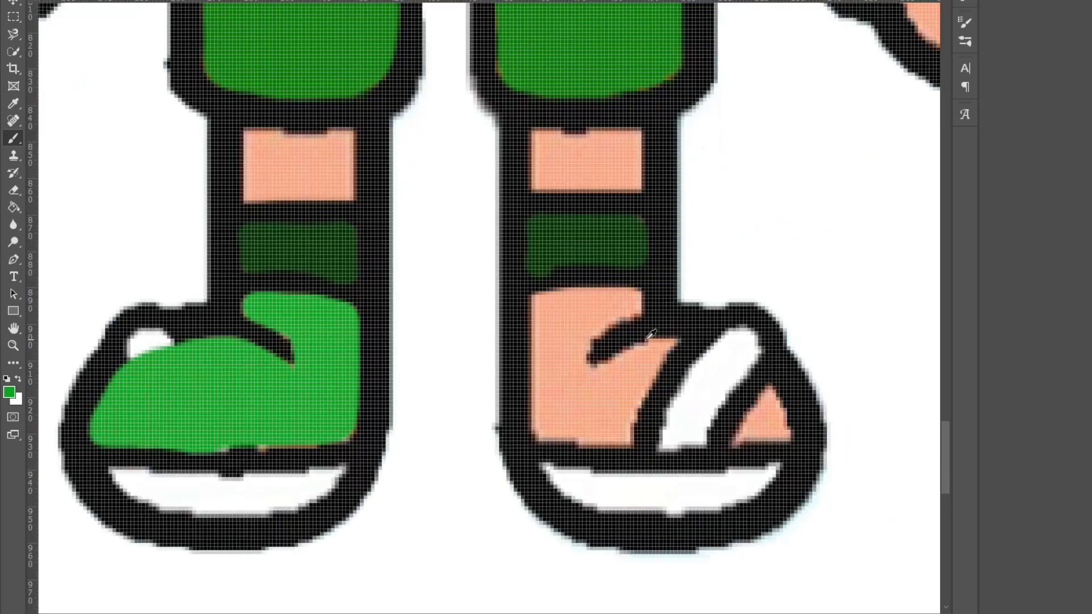
scroll(619, 305, "down", 1)
mouse_move(629, 304)
left_mouse_down()
mouse_move(560, 305)
mouse_move(556, 409)
mouse_move(700, 412)
mouse_move(688, 419)
mouse_move(753, 406)
mouse_move(743, 410)
mouse_move(738, 381)
mouse_move(691, 349)
mouse_move(630, 354)
mouse_move(581, 384)
mouse_move(602, 396)
mouse_move(652, 362)
mouse_move(640, 417)
mouse_move(680, 361)
mouse_move(710, 372)
mouse_move(719, 397)
mouse_move(751, 397)
left_mouse_up()
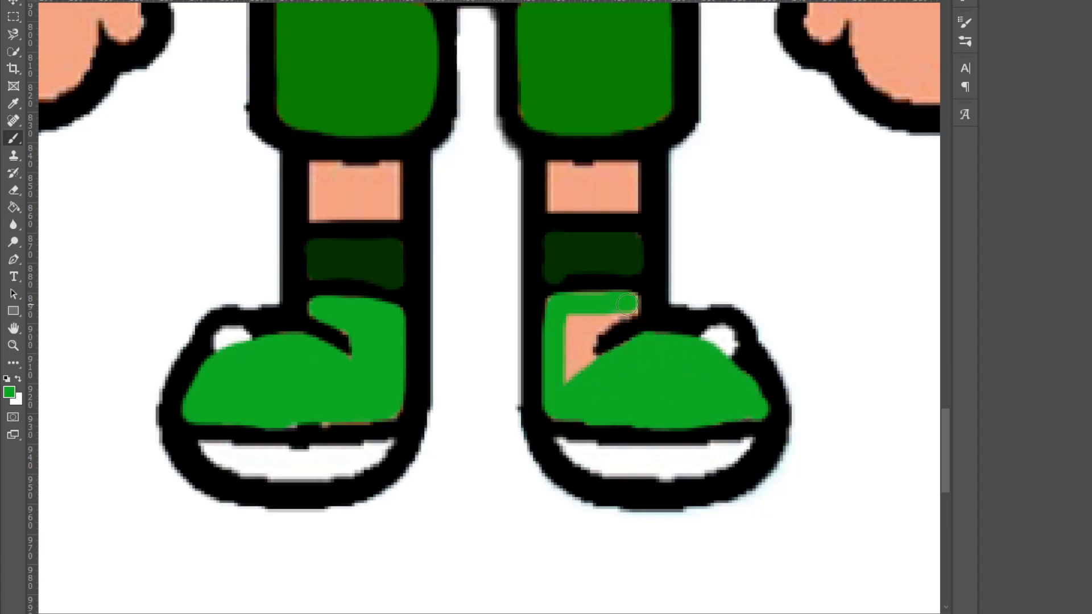
mouse_move(625, 305)
left_mouse_down()
mouse_move(606, 317)
mouse_move(583, 369)
left_mouse_up()
left_click_drag(573, 324, 596, 372)
Sample the outline's black and cover the leftover white strap tips on top of both boots
left_click(667, 322, "alt")
left_click_drag(709, 335, 742, 344)
mouse_move(261, 326)
left_mouse_down()
mouse_move(207, 349)
mouse_move(276, 328)
left_mouse_up()
scroll(287, 320, "down", 1)
Sample the dark green from the reference character's boot sole and fill the white soles of both boots with it
key("ctrl+0")
left_click(13, 2)
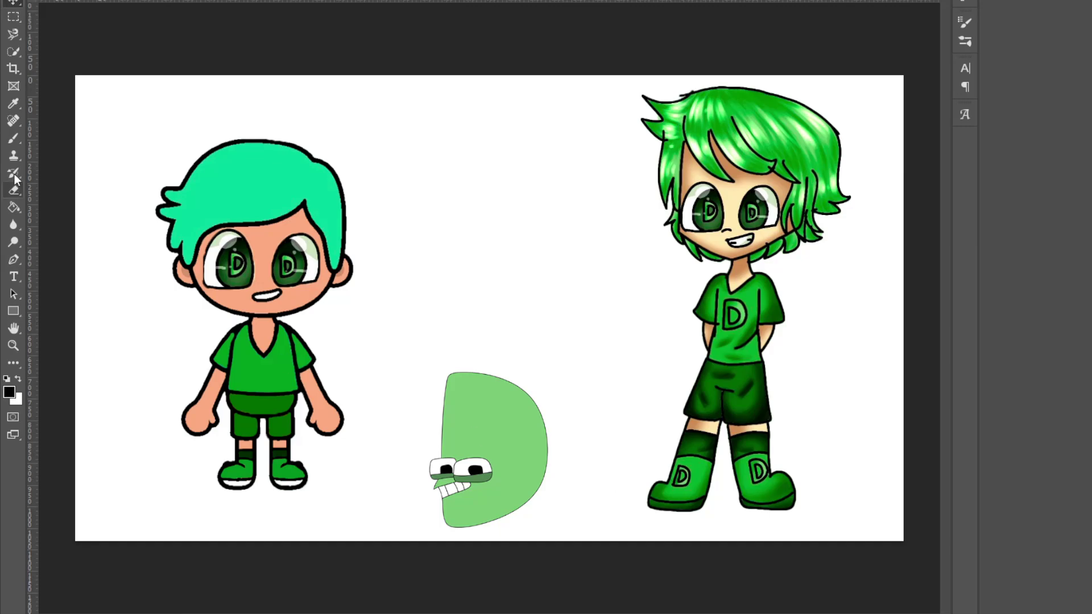
left_click(700, 503, "alt")
scroll(140, 503, "up", 10)
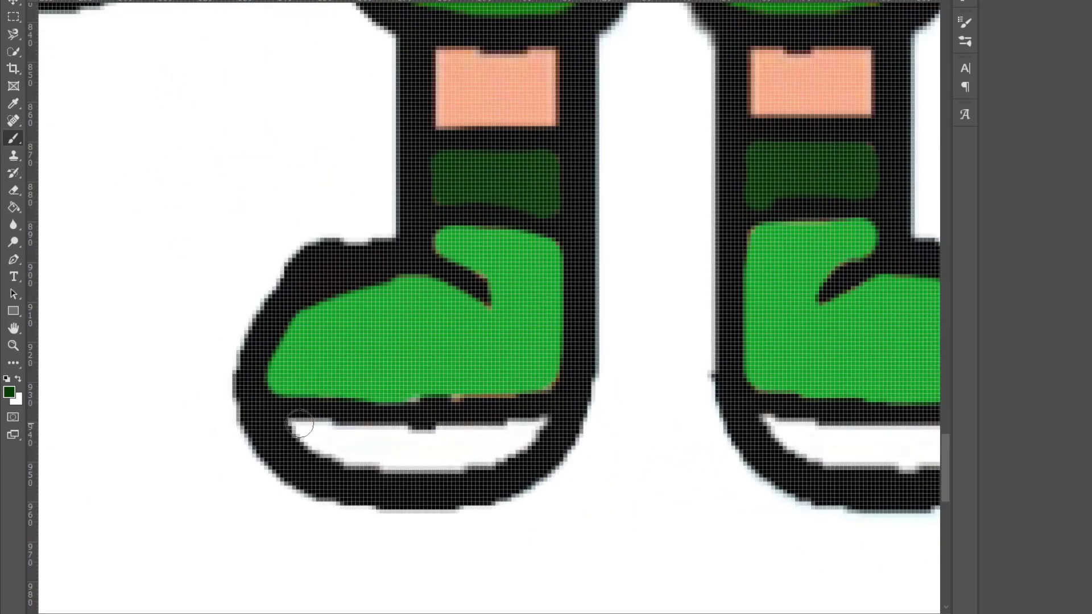
mouse_move(300, 426)
left_mouse_down()
mouse_move(371, 461)
mouse_move(540, 428)
mouse_move(319, 435)
mouse_move(489, 452)
left_mouse_up()
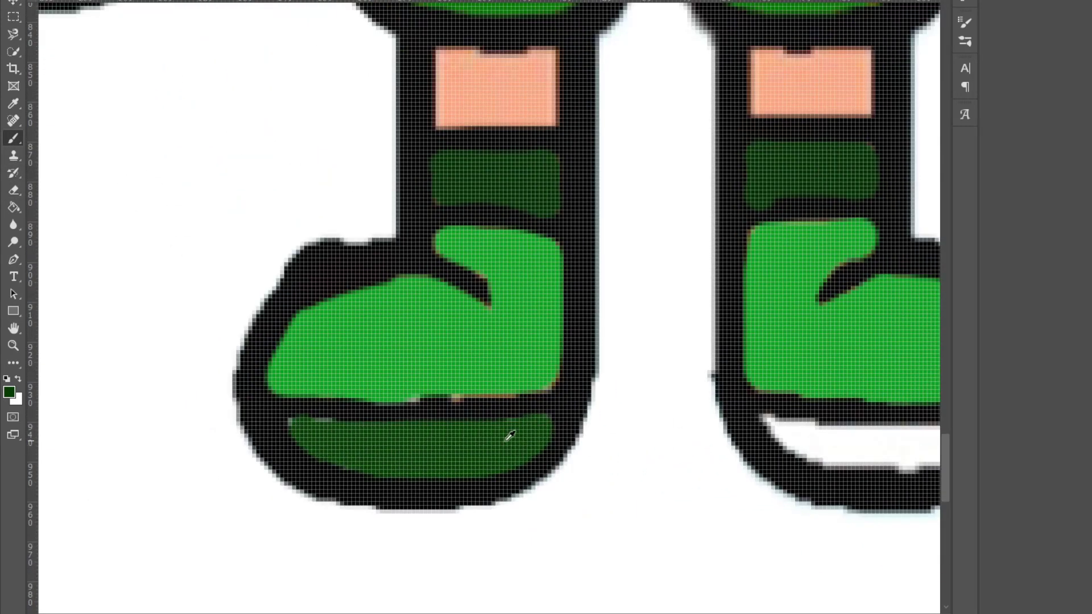
scroll(755, 483, "down", 2)
left_click_drag(398, 613, 458, 613)
mouse_move(407, 428)
left_mouse_down()
mouse_move(447, 451)
mouse_move(510, 451)
mouse_move(559, 428)
mouse_move(500, 454)
mouse_move(423, 434)
mouse_move(504, 439)
left_mouse_up()
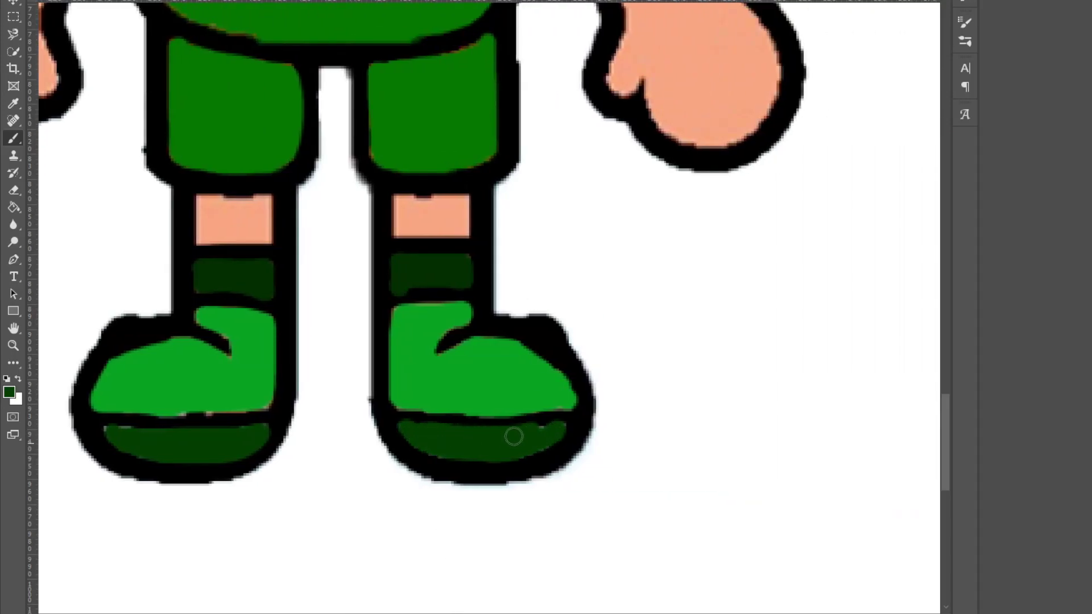
Duplicate the letter D character onto the green shirt and scale the copy down to fit the chest
scroll(505, 443, "down", 4)
scroll(467, 465, "down", 2)
key("v")
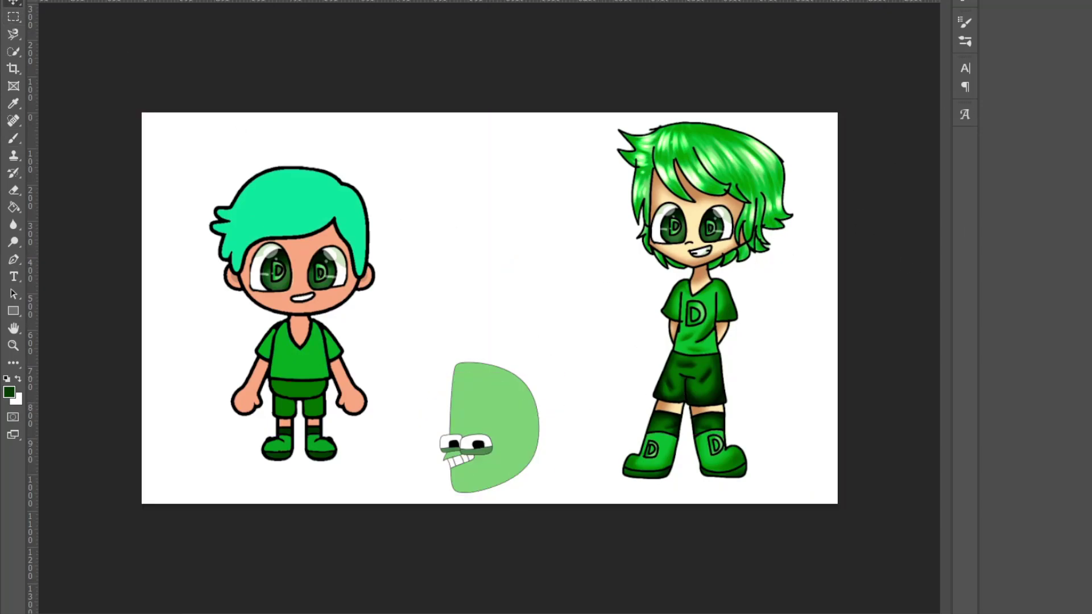
left_click_drag(501, 409, 311, 380, "alt")
scroll(310, 380, "up", 2)
left_click_drag(256, 293, 264, 357)
key("Return")
Nudge the small letter D into place at the centre of the shirt, just below the neckline
key("Right")
key("Right")
key("Right")
key("Right")
key("Right")
key("Right")
key("Up")
key("Up")
key("Up")
key("Up")
key("Up")
key("Up")
key("Right")
key("Right")
key("Right")
Turn the V-neck into a round neckline with a black curve across the neck, covering the V below it with the shirt's green
scroll(94, 444, "up", 3)
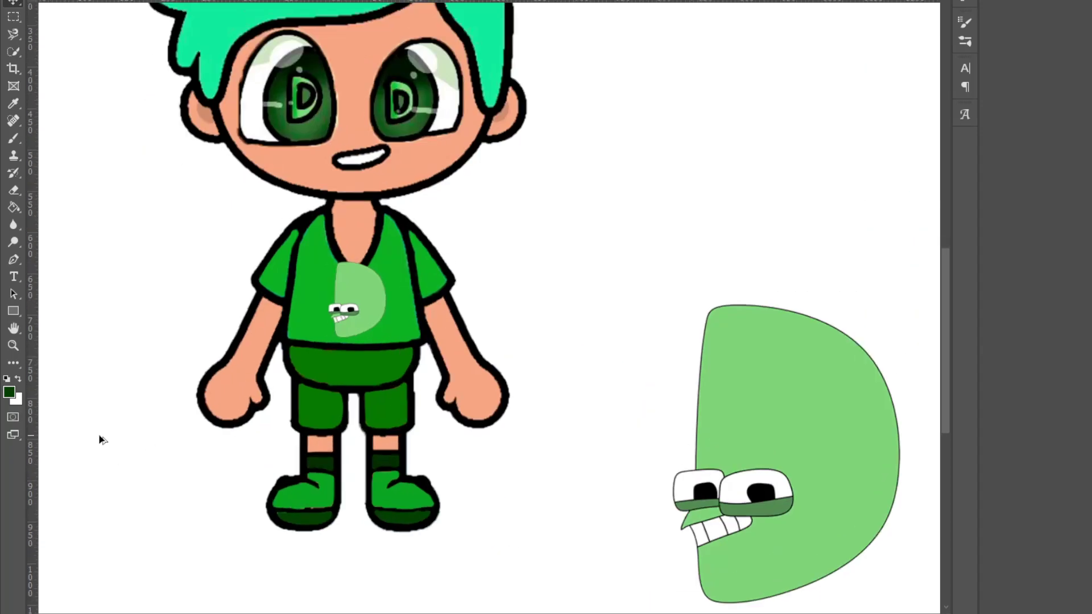
scroll(305, 273, "up", 4)
scroll(417, 271, "up", 1)
left_click(13, 138)
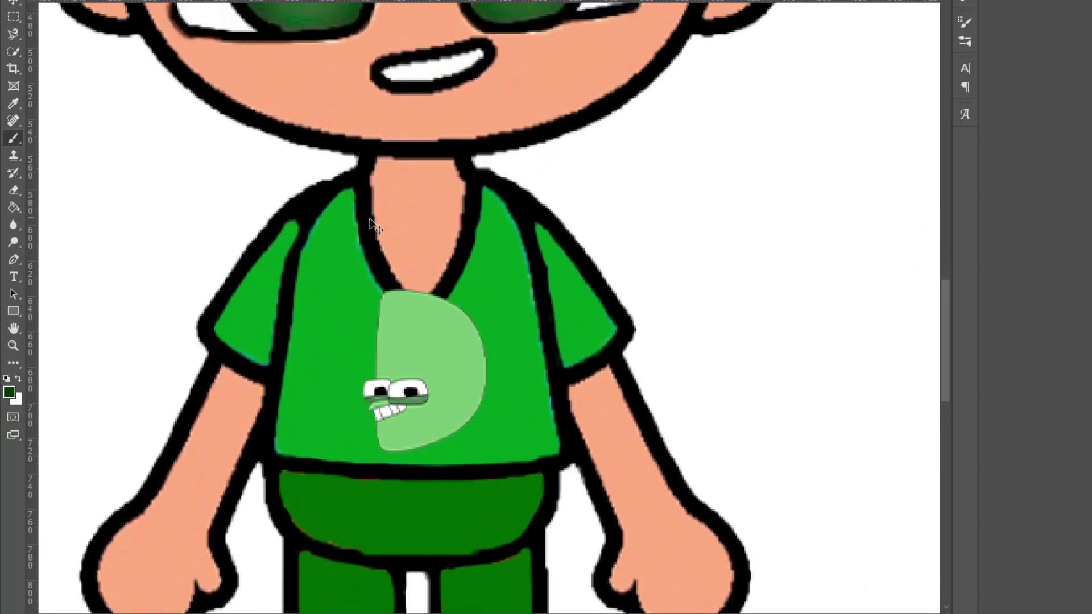
left_click_drag(365, 219, 448, 254)
left_click(490, 286, "alt")
scroll(363, 283, "up", 1)
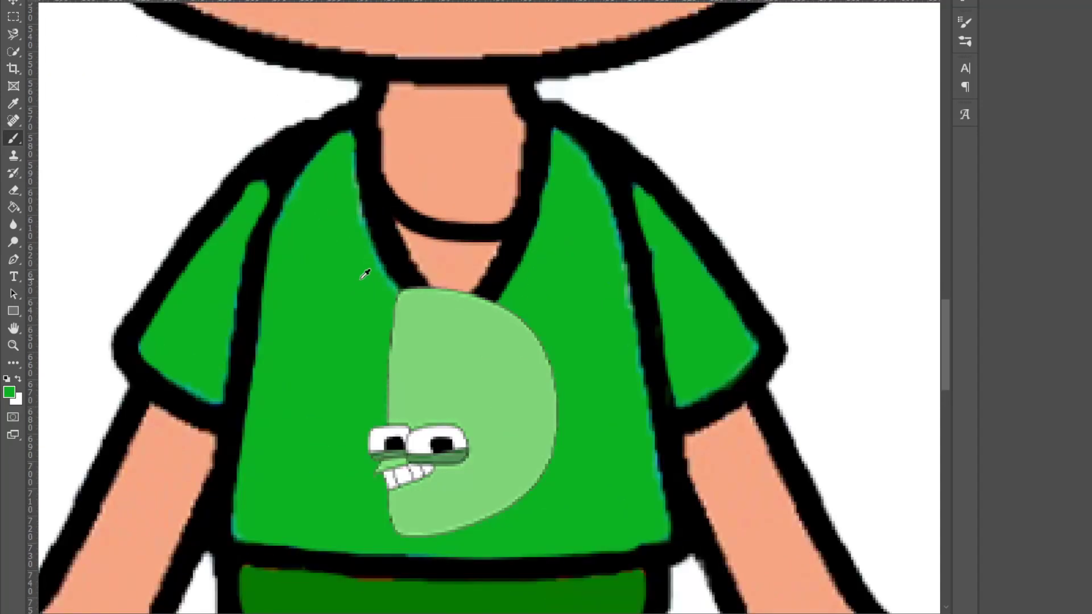
mouse_move(371, 224)
left_mouse_down()
mouse_move(365, 231)
mouse_move(346, 185)
mouse_move(430, 248)
mouse_move(514, 251)
mouse_move(489, 284)
mouse_move(509, 298)
left_mouse_up()
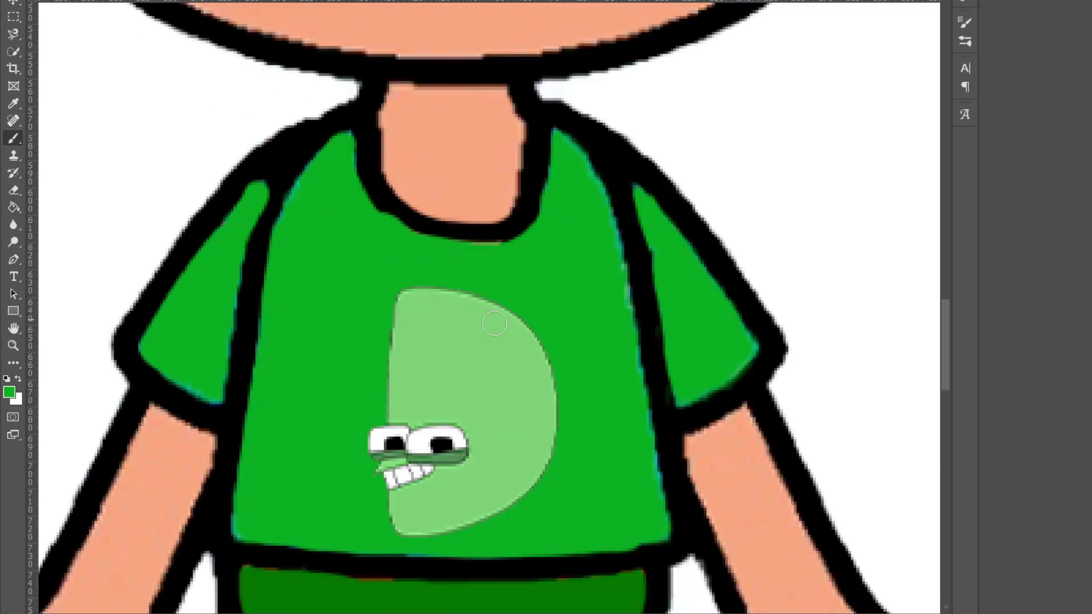
Duplicate the shirt's small letter D down to the character's feet
scroll(494, 346, "down", 5)
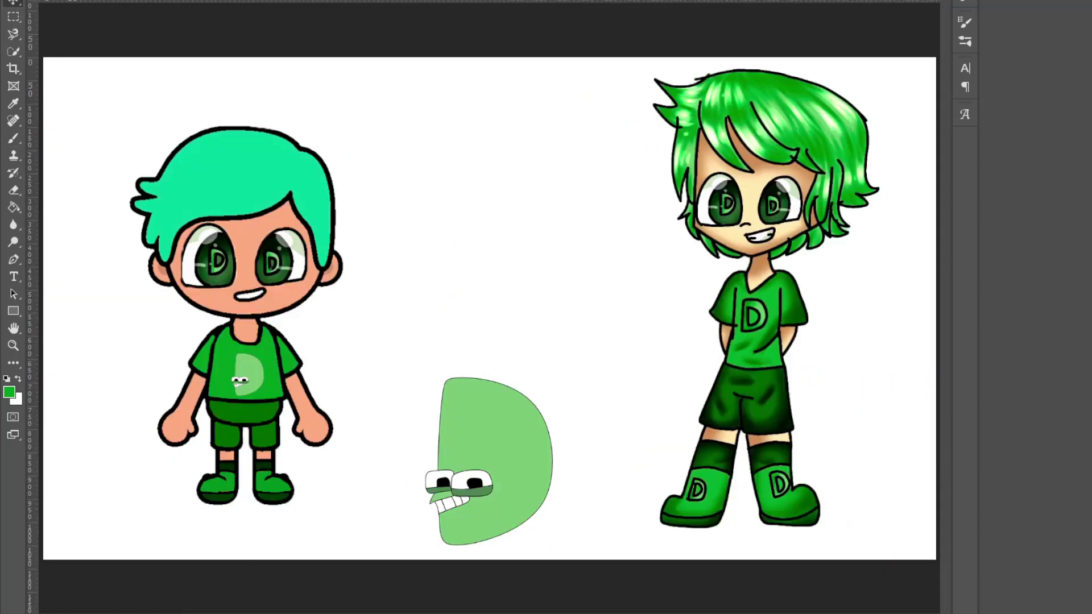
scroll(359, 452, "up", 1)
left_click_drag(300, 403, 306, 548)
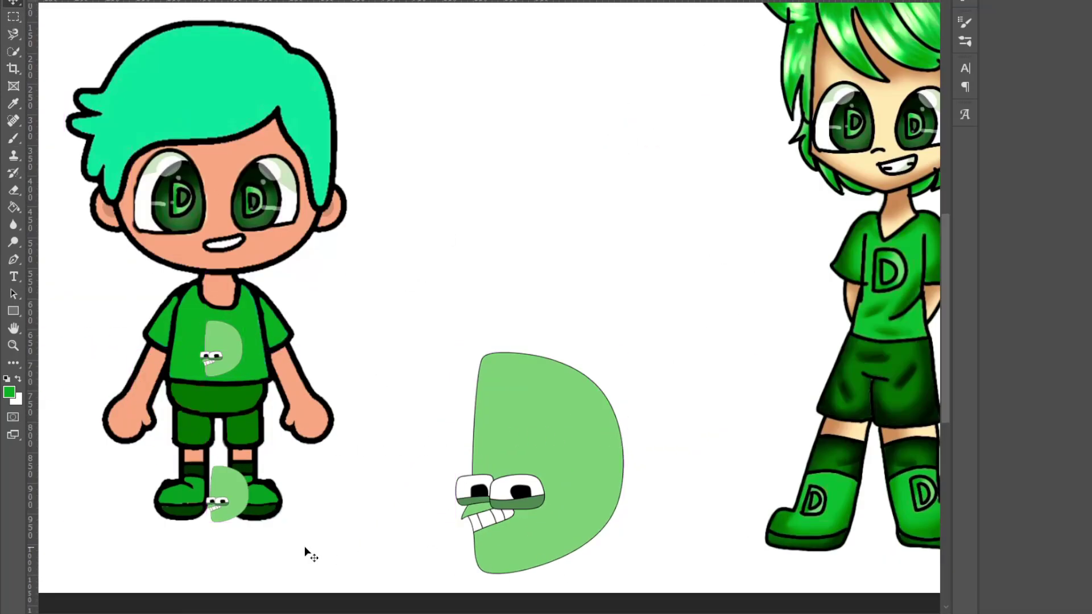
Shrink the letter D copy to fit one boot's ankle and place a matching duplicate on the other boot
scroll(194, 519, "up", 3)
key("ctrl+t")
left_click_drag(262, 460, 297, 421)
left_click_drag(300, 383, 302, 469)
left_click_drag(303, 485, 195, 426)
key("Return")
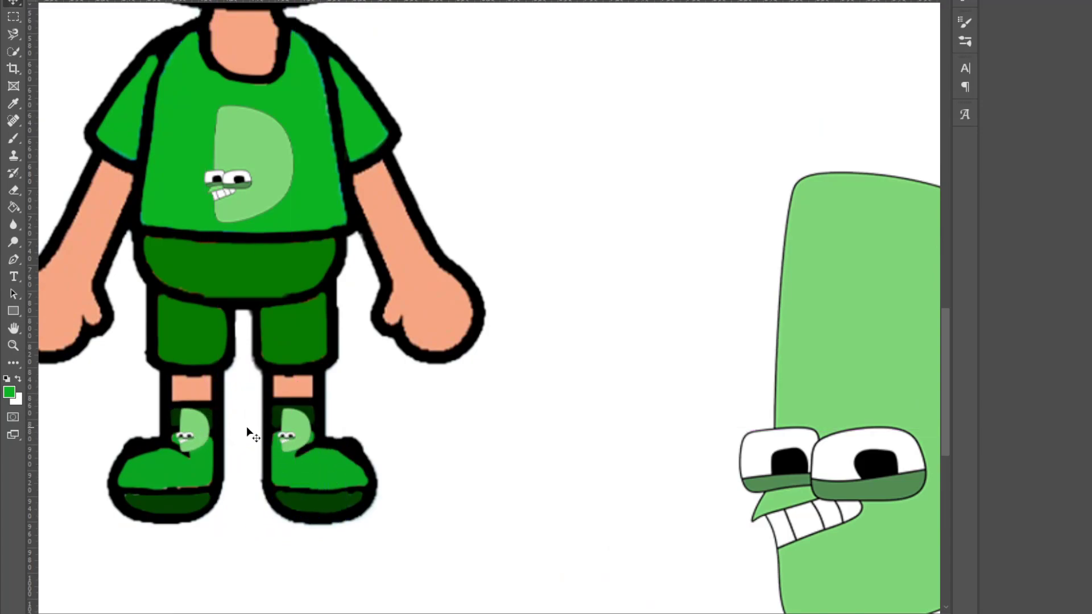
scroll(247, 433, "down", 5)
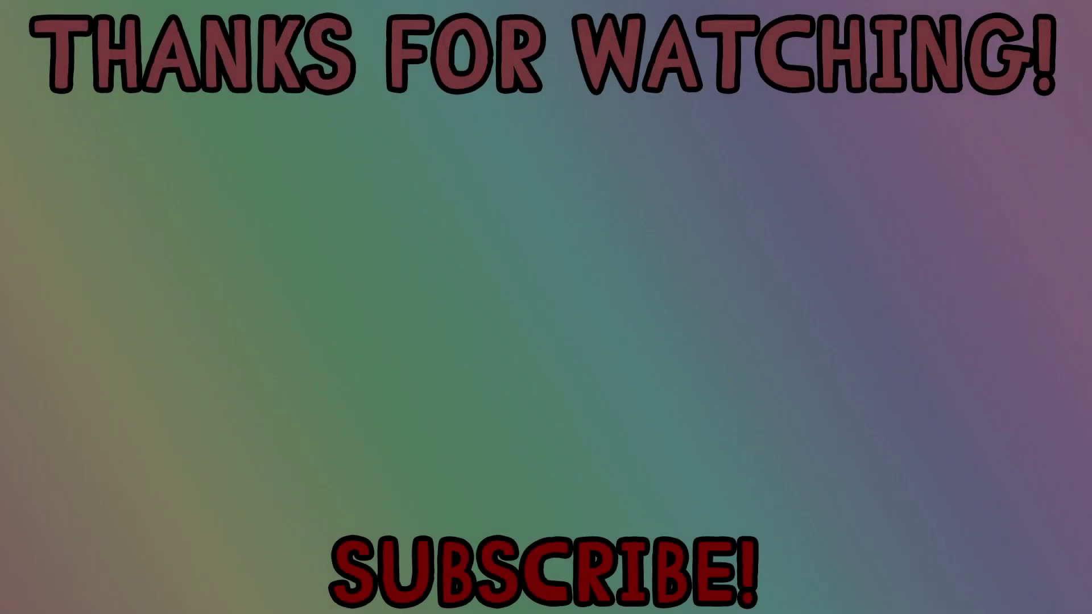